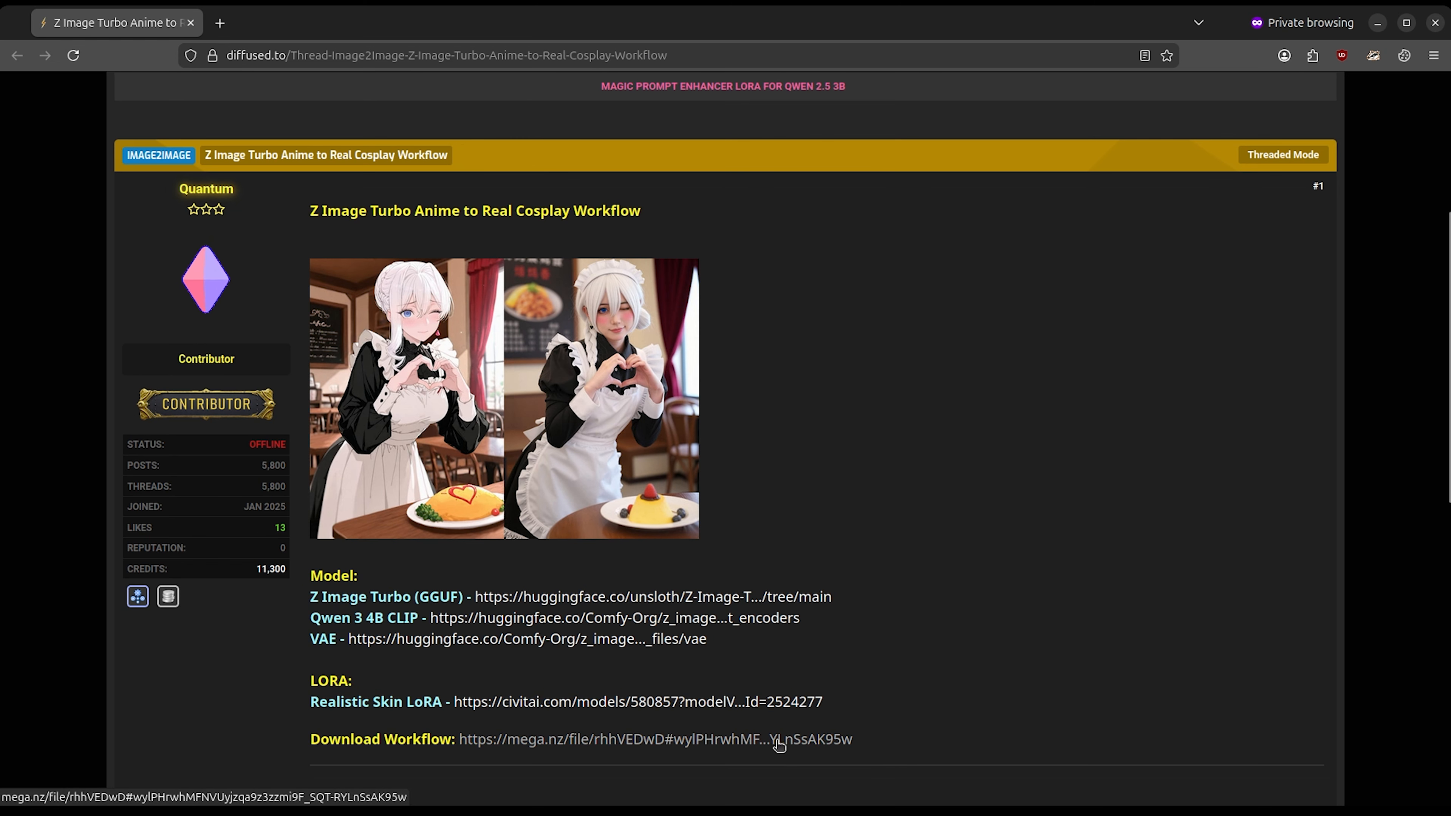
Step: Open the thread's Download Workflow link, download the workflow file from MEGA, and return to the thread
left_click(936, 728)
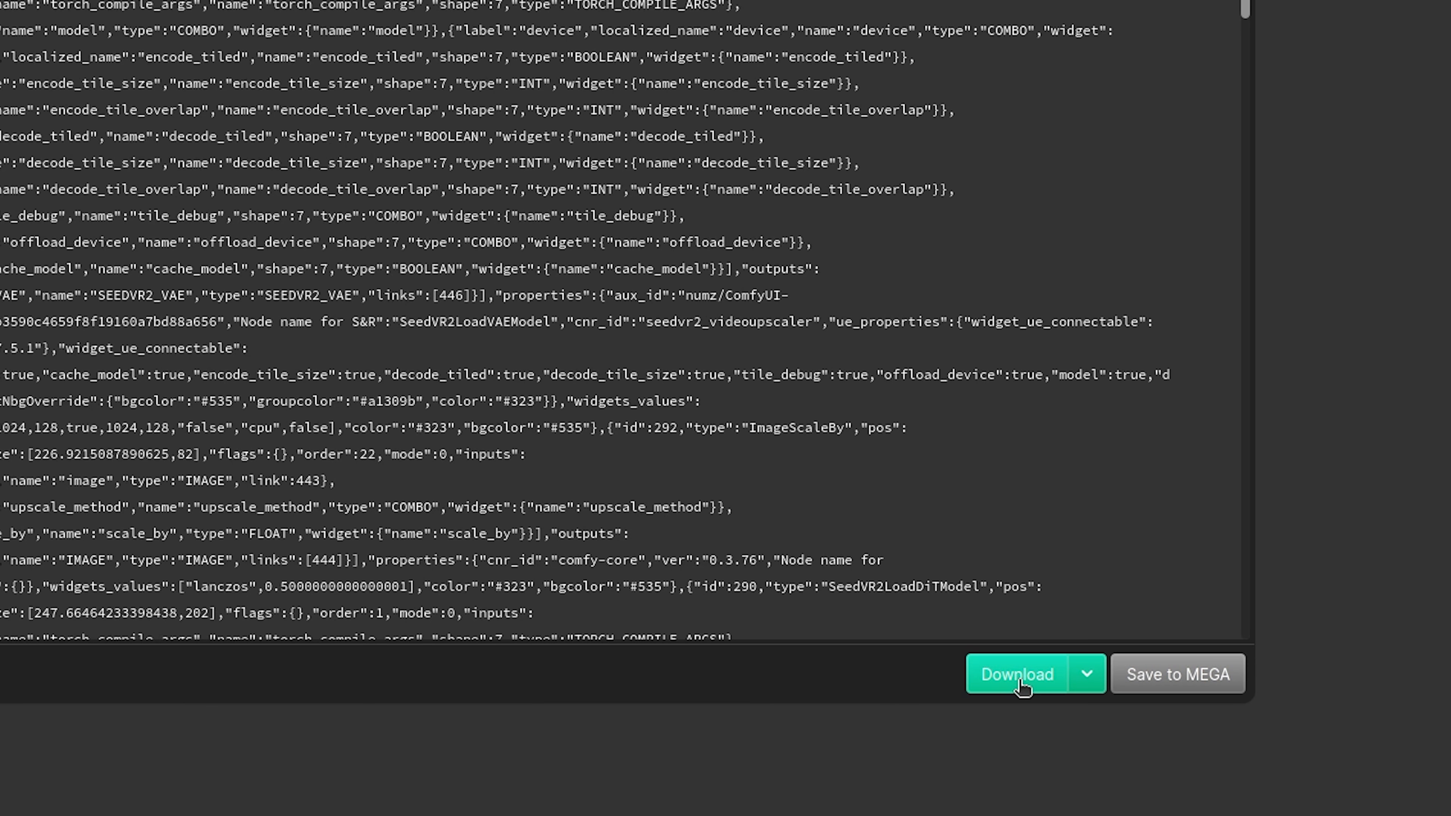
left_click(1017, 675)
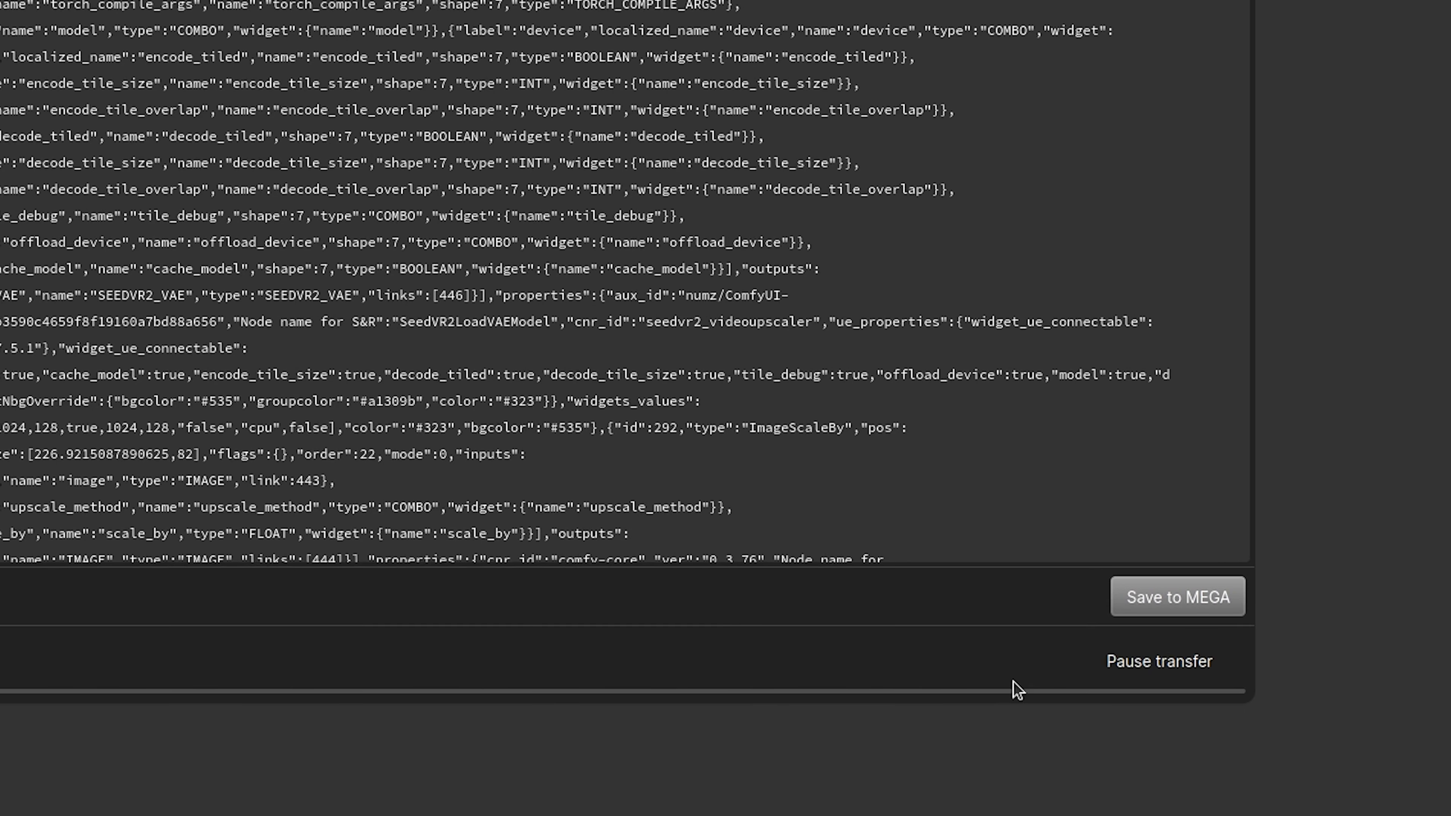
left_click(366, 23)
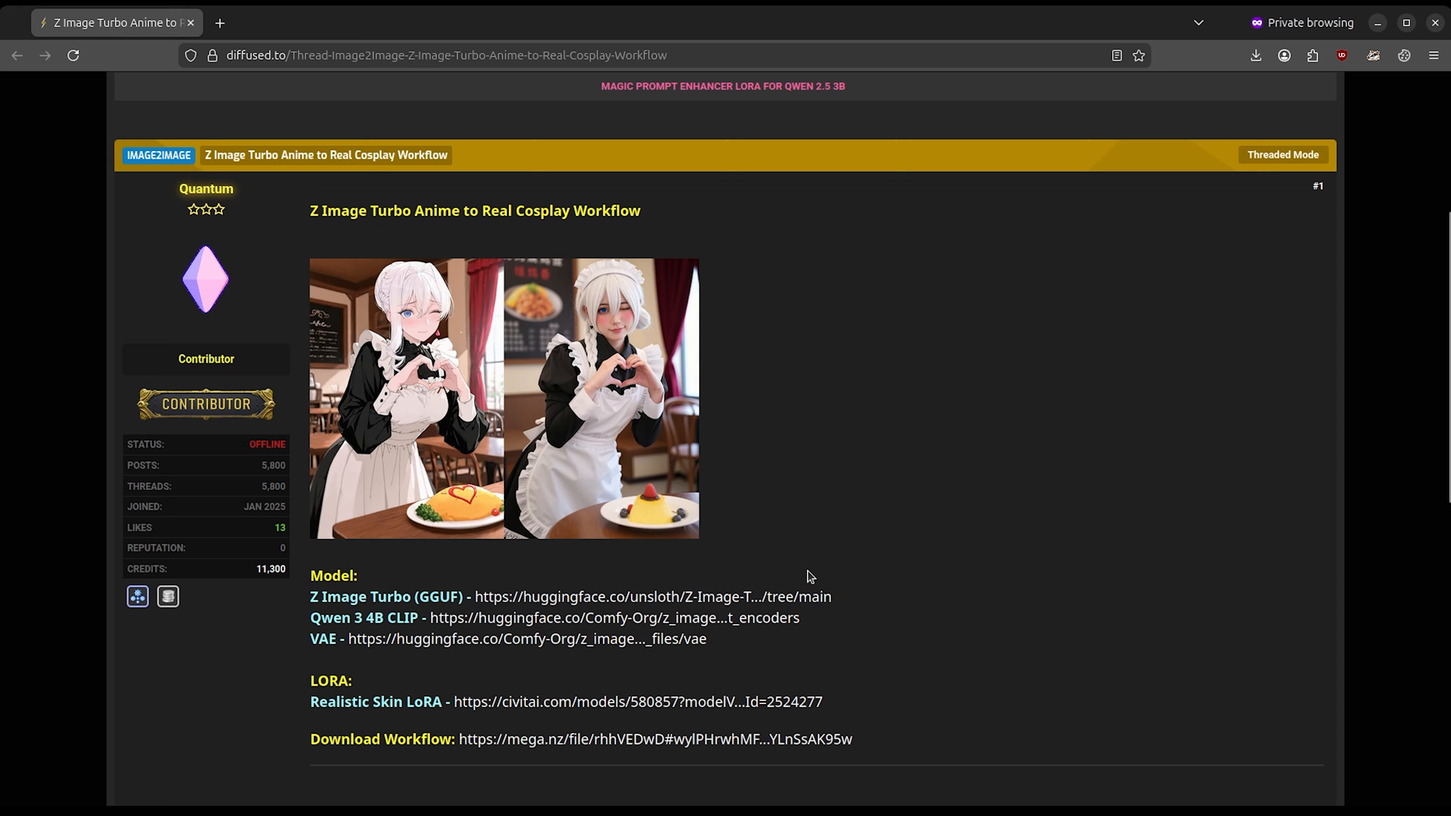
Step: Open the Z Image Turbo (GGUF) repository from the thread and download z-image-turbo-Q8_0.gguf
left_click(817, 599)
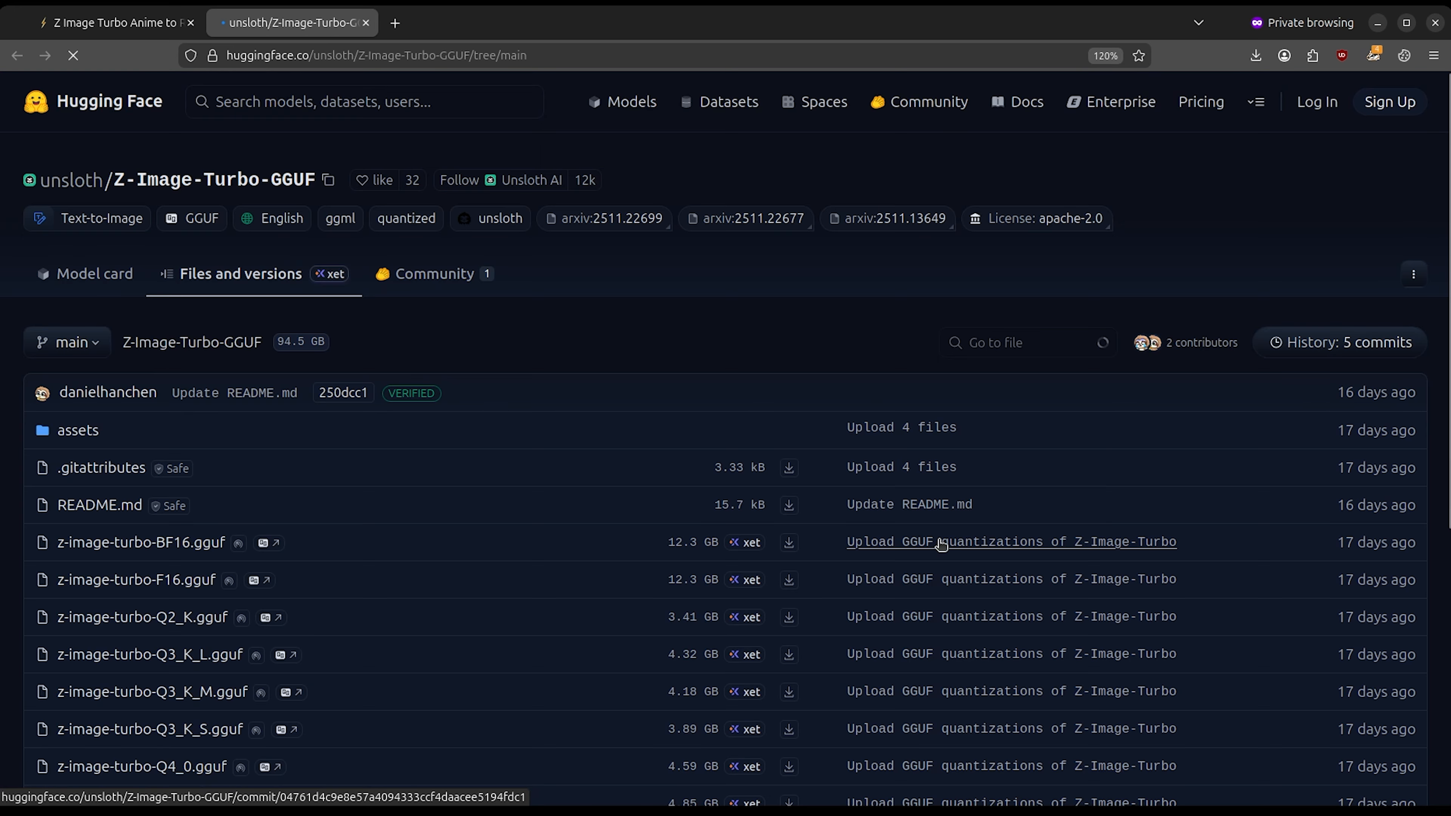
scroll(822, 534, "down", 7)
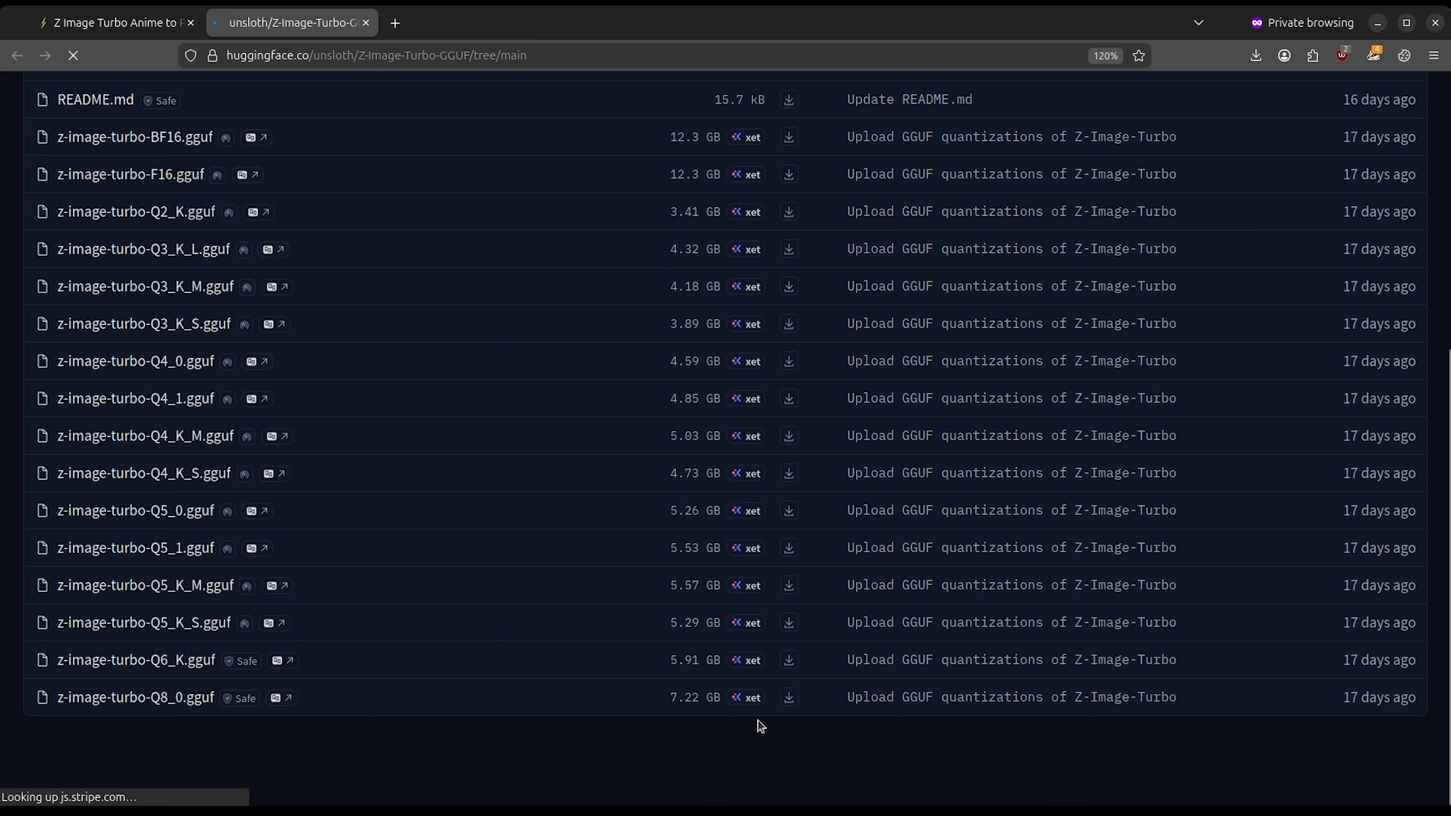
left_click(790, 698)
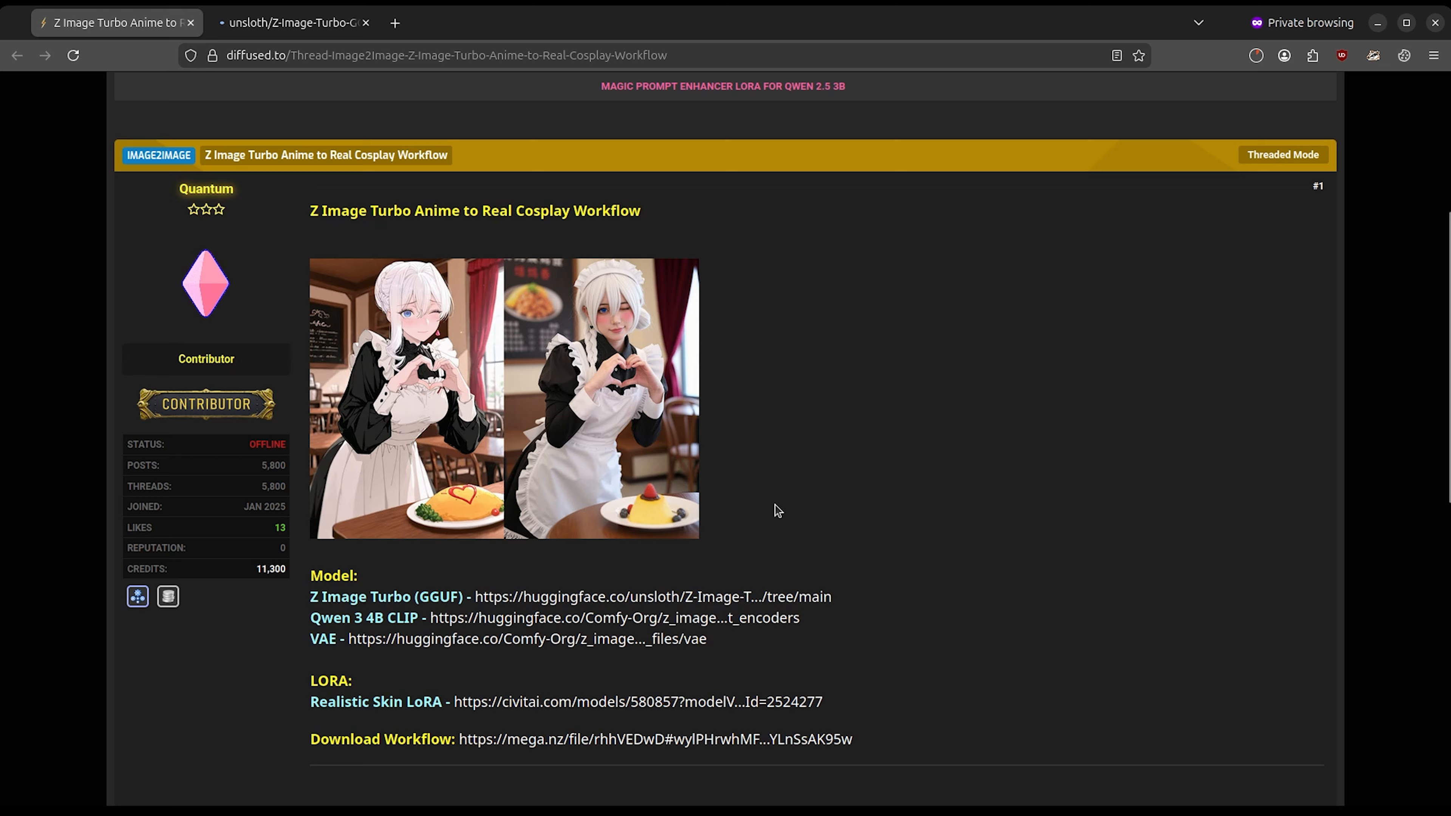
Step: Download qwen_3_4b.safetensors from the thread's Qwen 3 4B CLIP link, and return to the thread
left_click(796, 618)
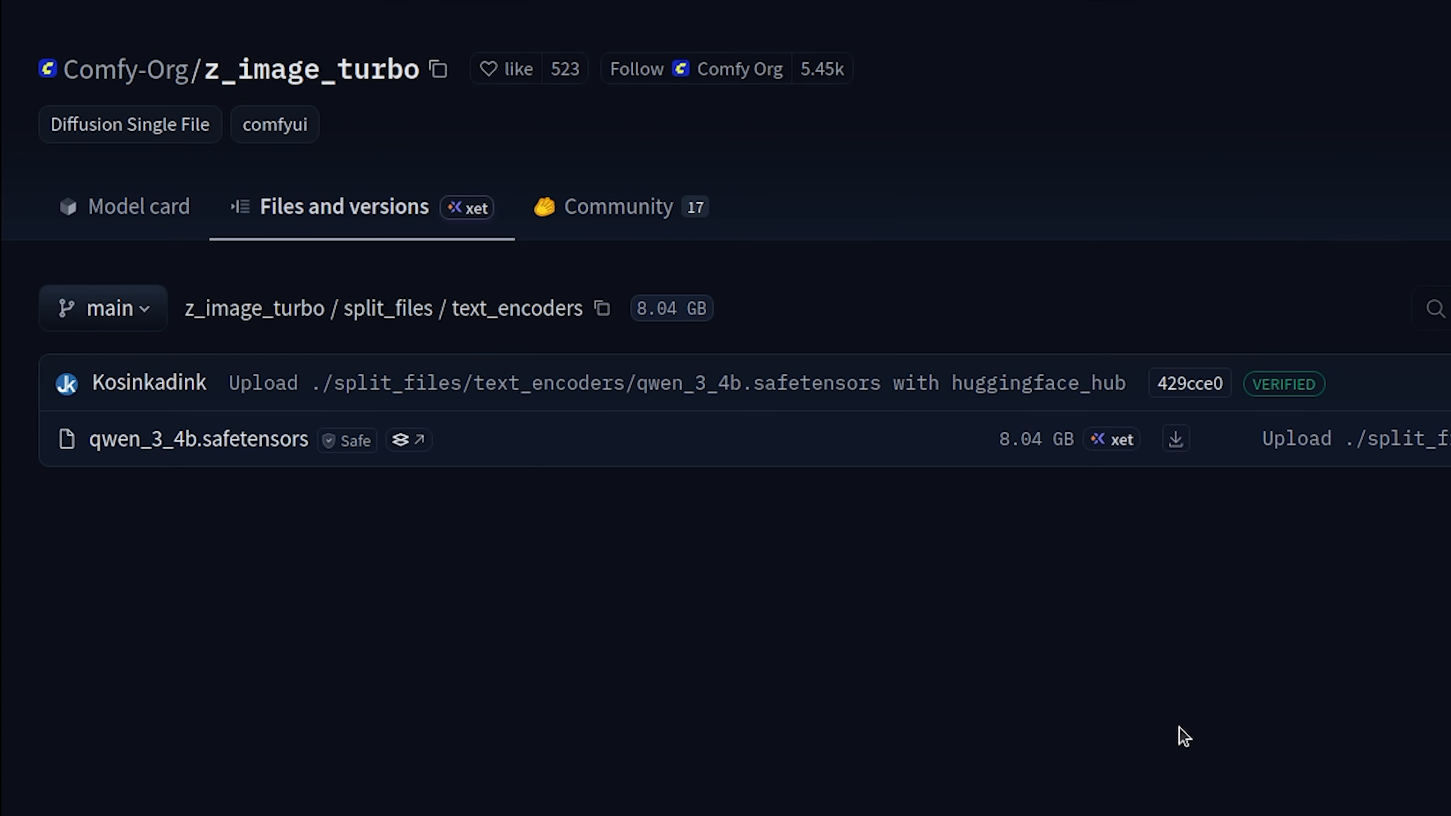
left_click(1175, 442)
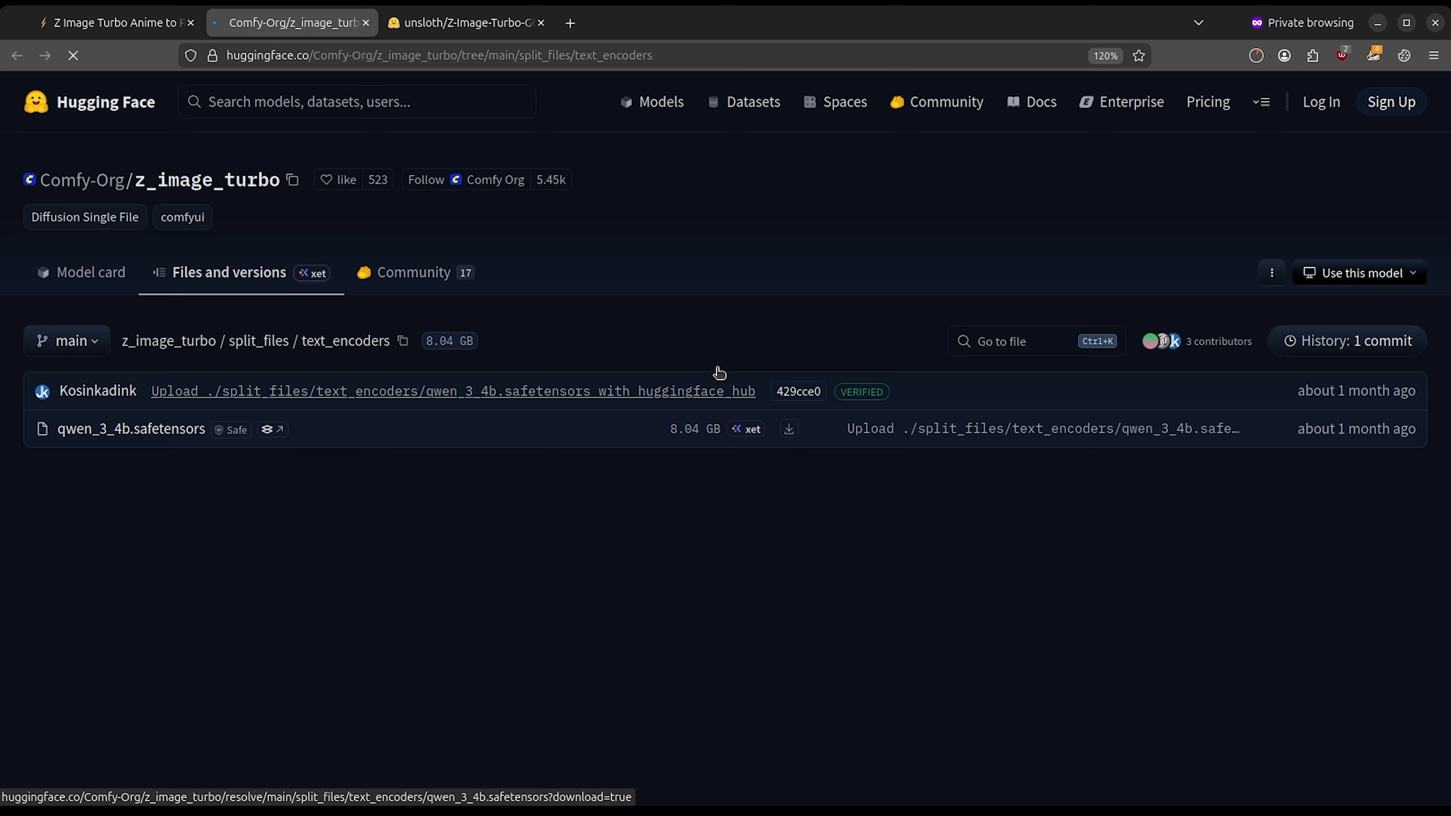
left_click(115, 22)
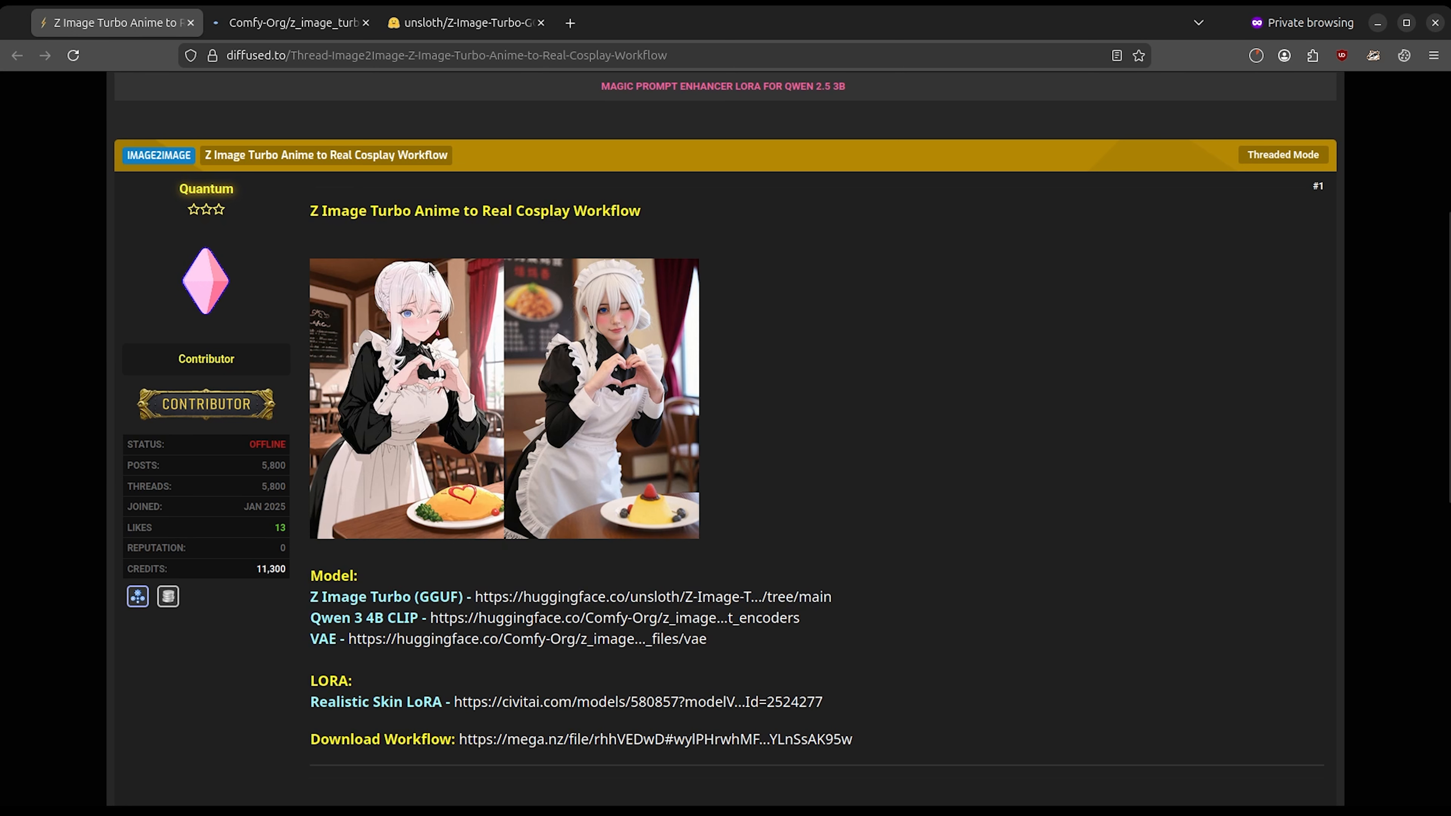
Step: Download ae.safetensors from the thread's VAE link, and open the Realistic Skin LoRA link
left_click(696, 639)
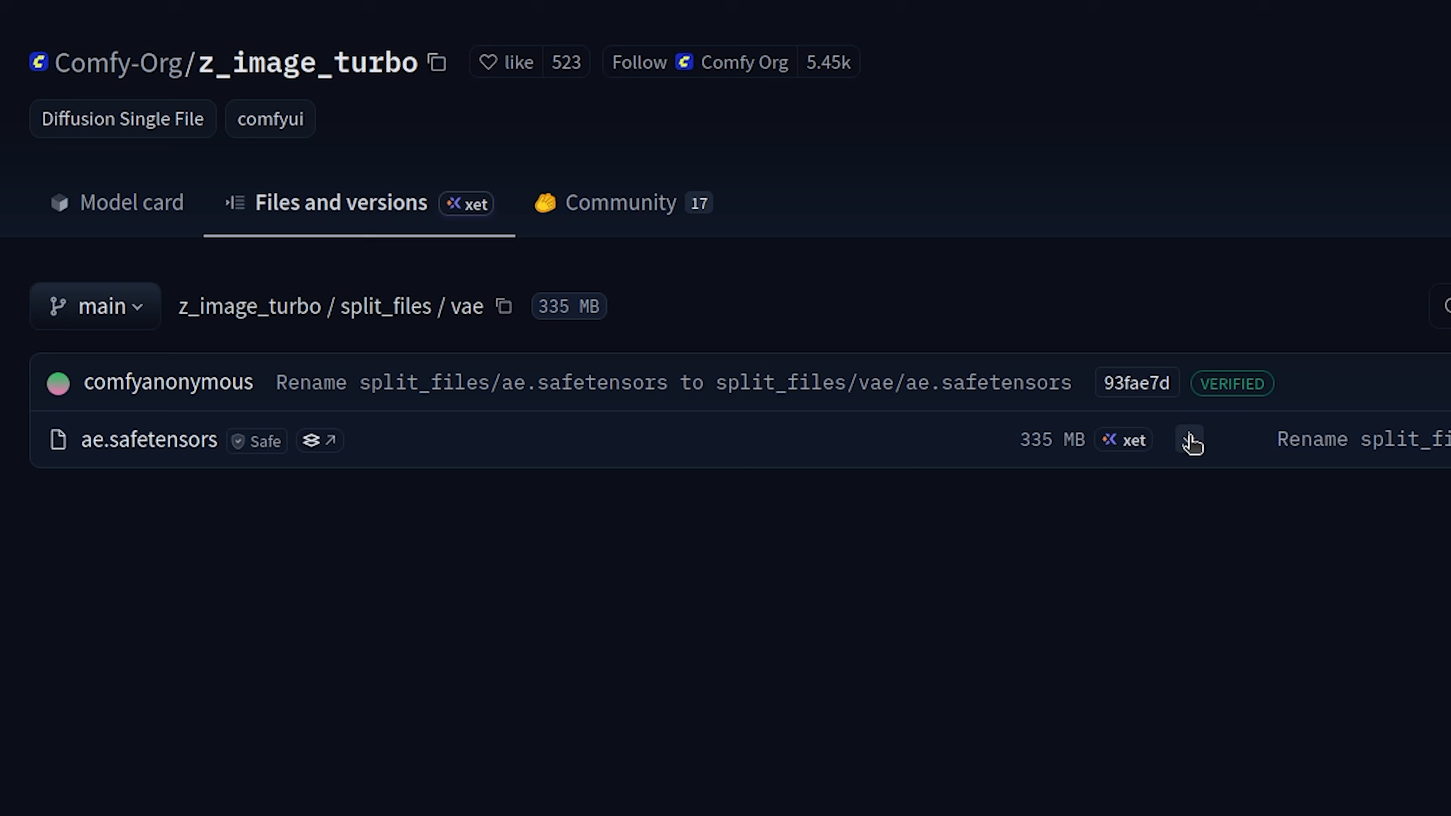
left_click(1190, 441)
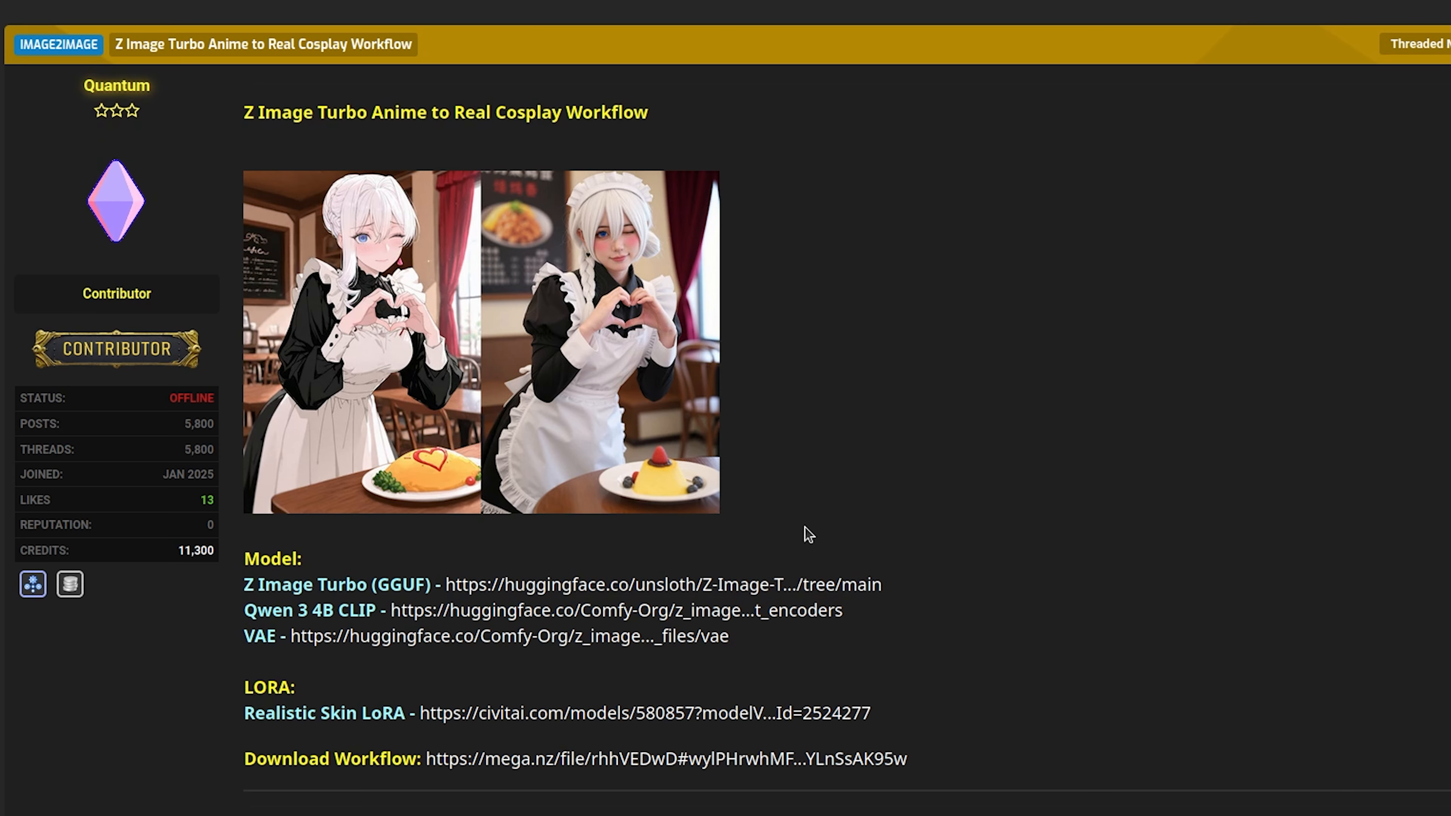
left_click(844, 718)
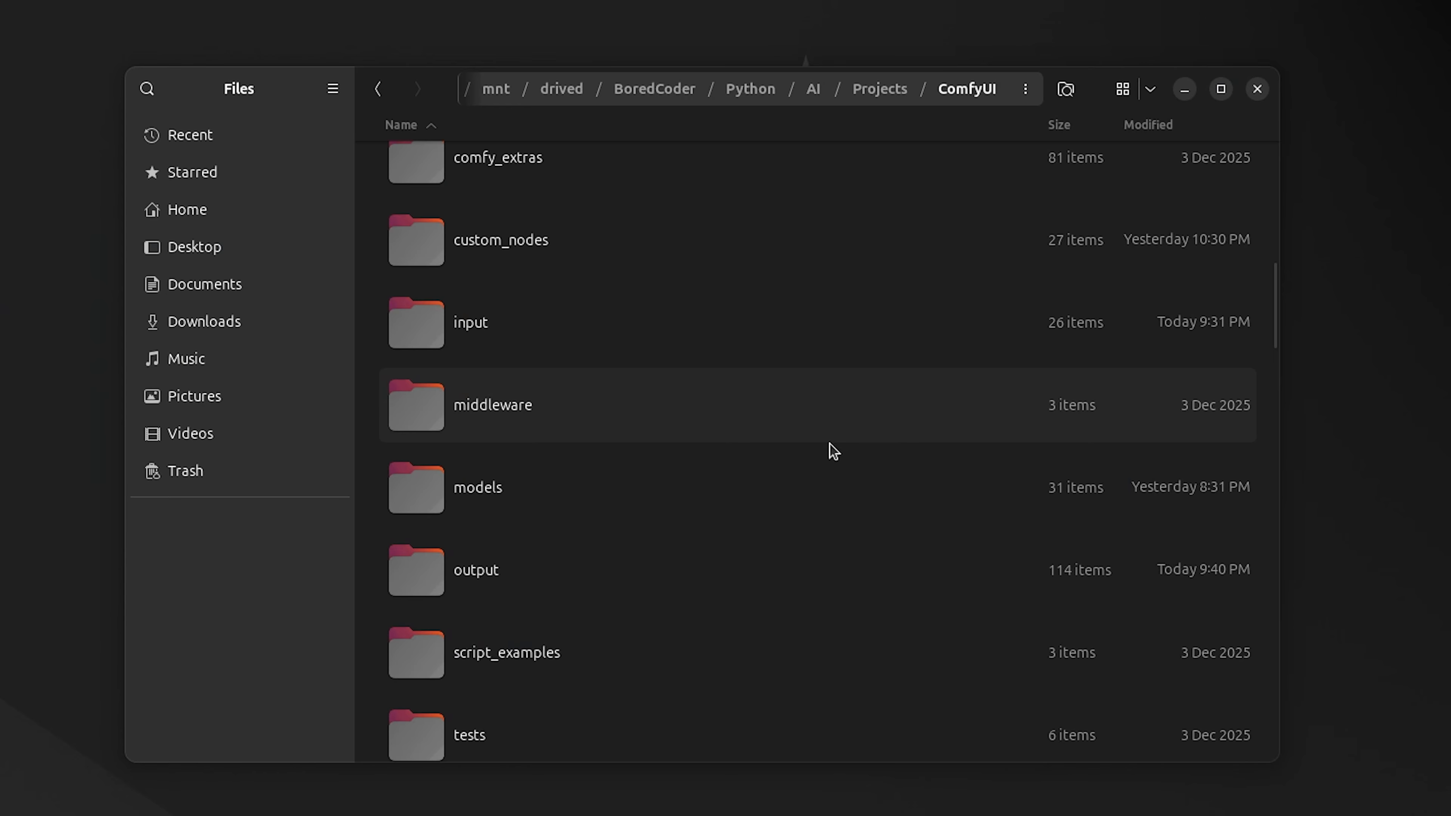
Step: In the Files app, locate z_image_turbo-Q8_0.gguf in ComfyUI's models/unet folder
double_click(823, 466)
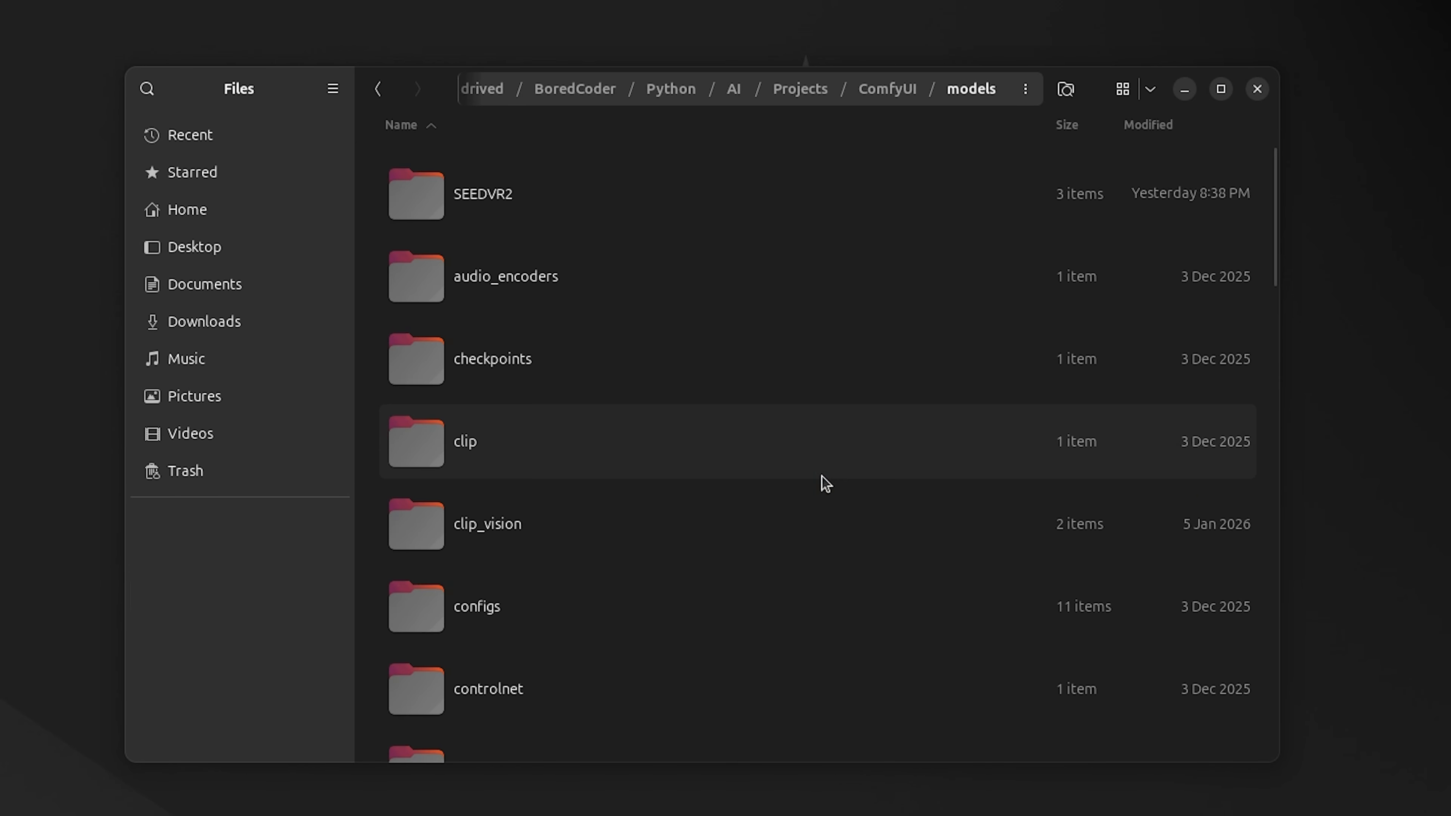
scroll(825, 483, "down", 12)
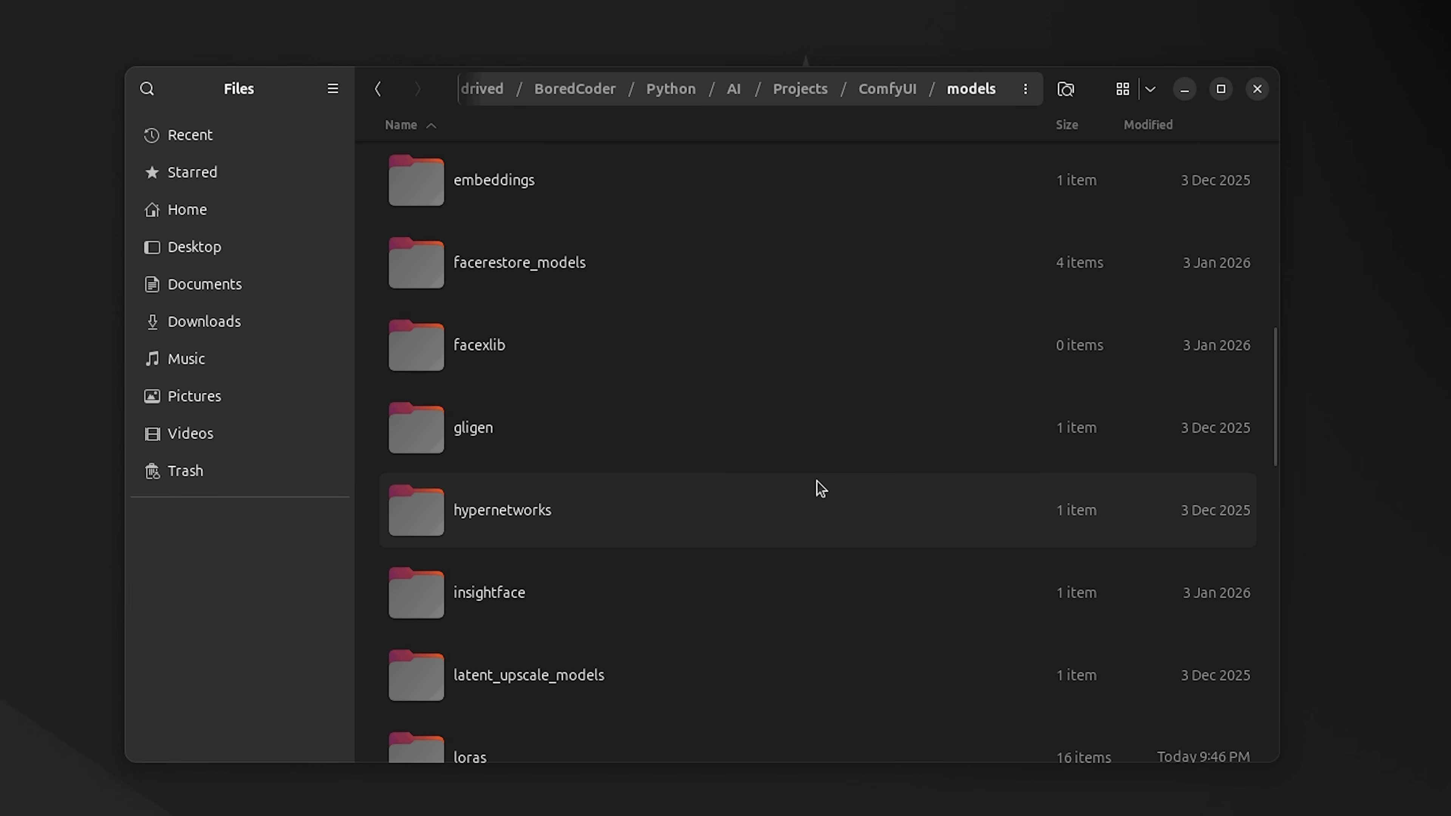
scroll(817, 482, "down", 11)
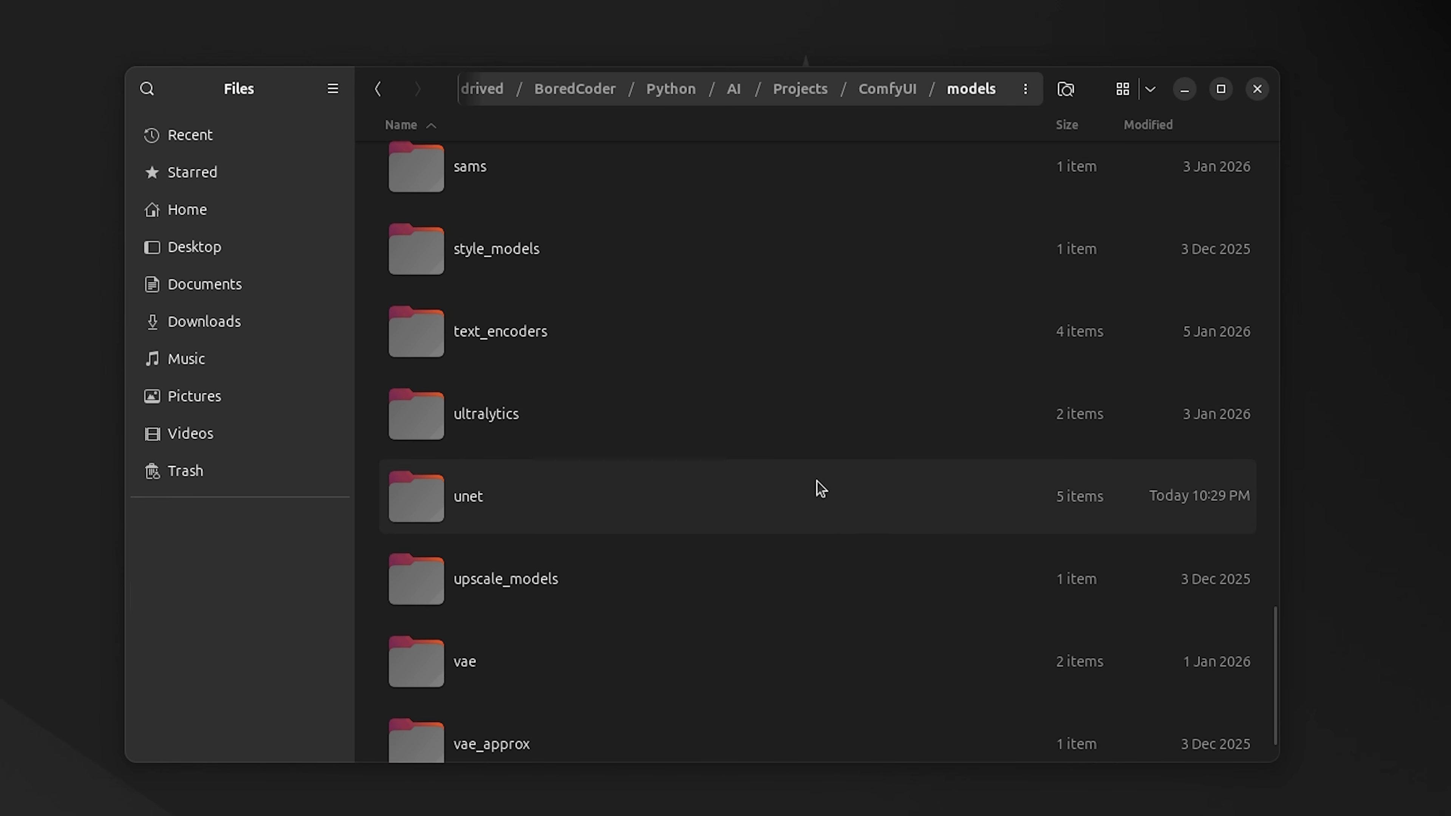
double_click(923, 480)
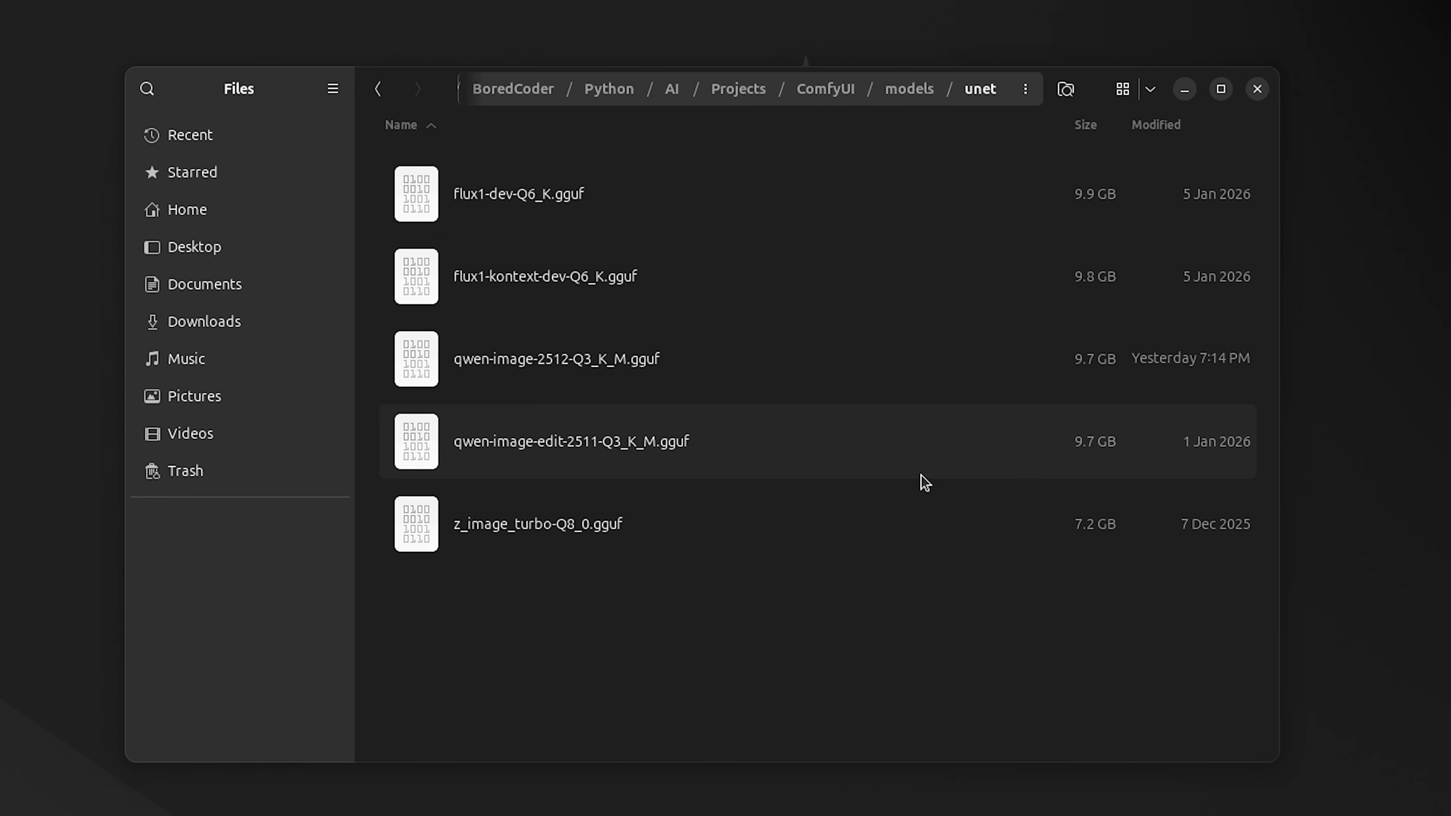
left_click(685, 553)
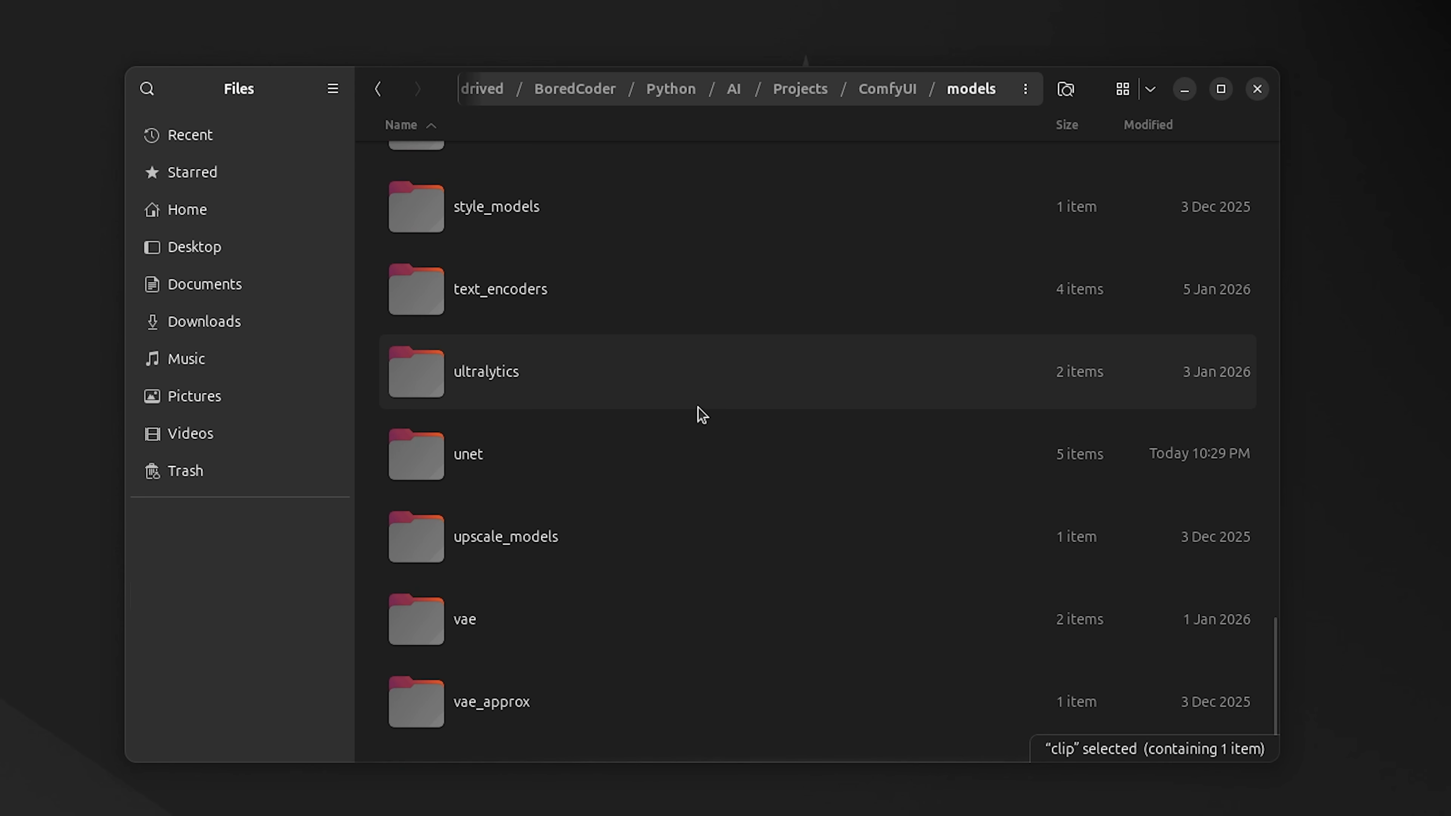
Step: Locate qwen_3_4b.safetensors in ComfyUI's models/text_encoders folder
key("alt+Left")
double_click(614, 301)
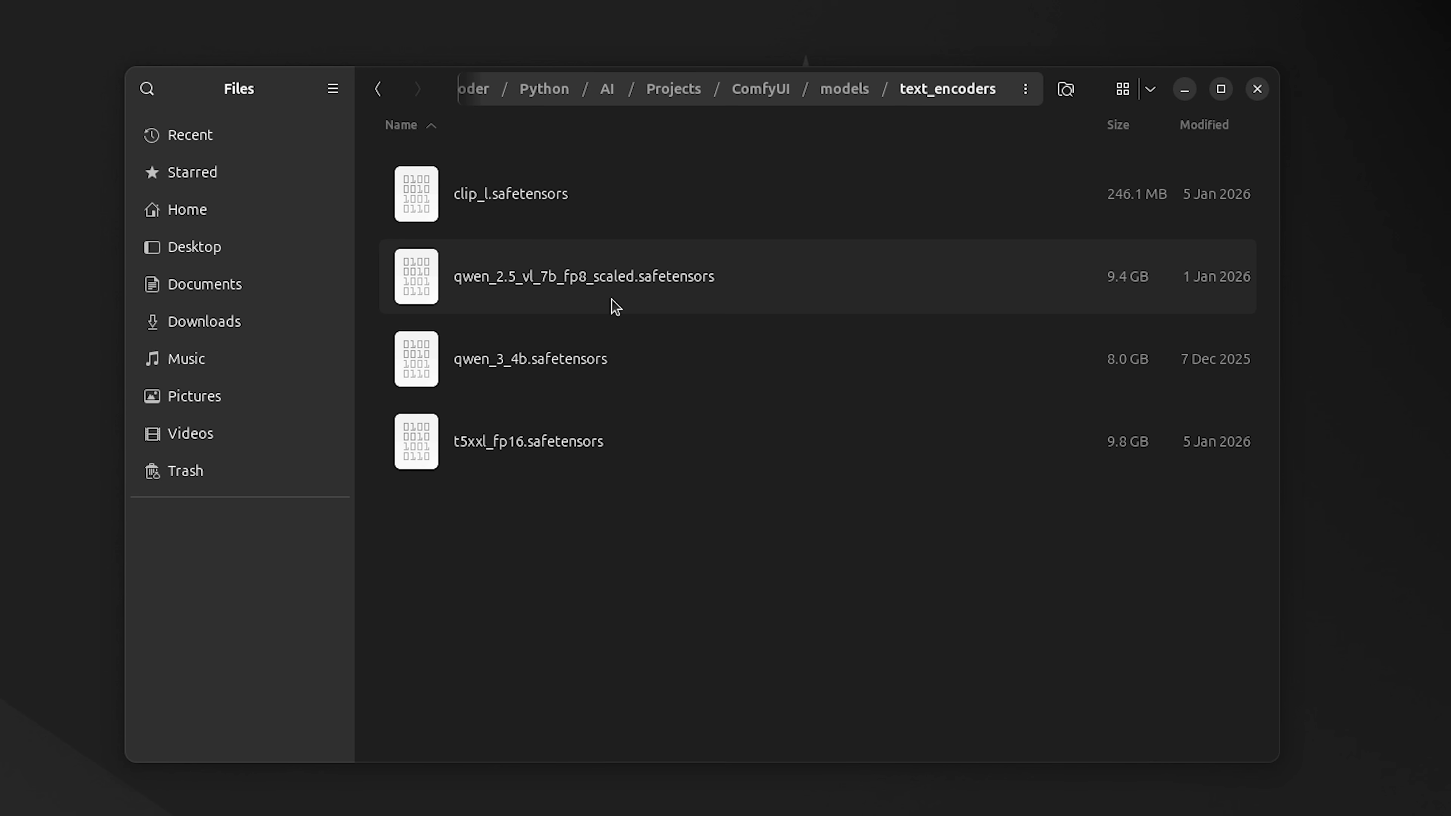
left_click(587, 383)
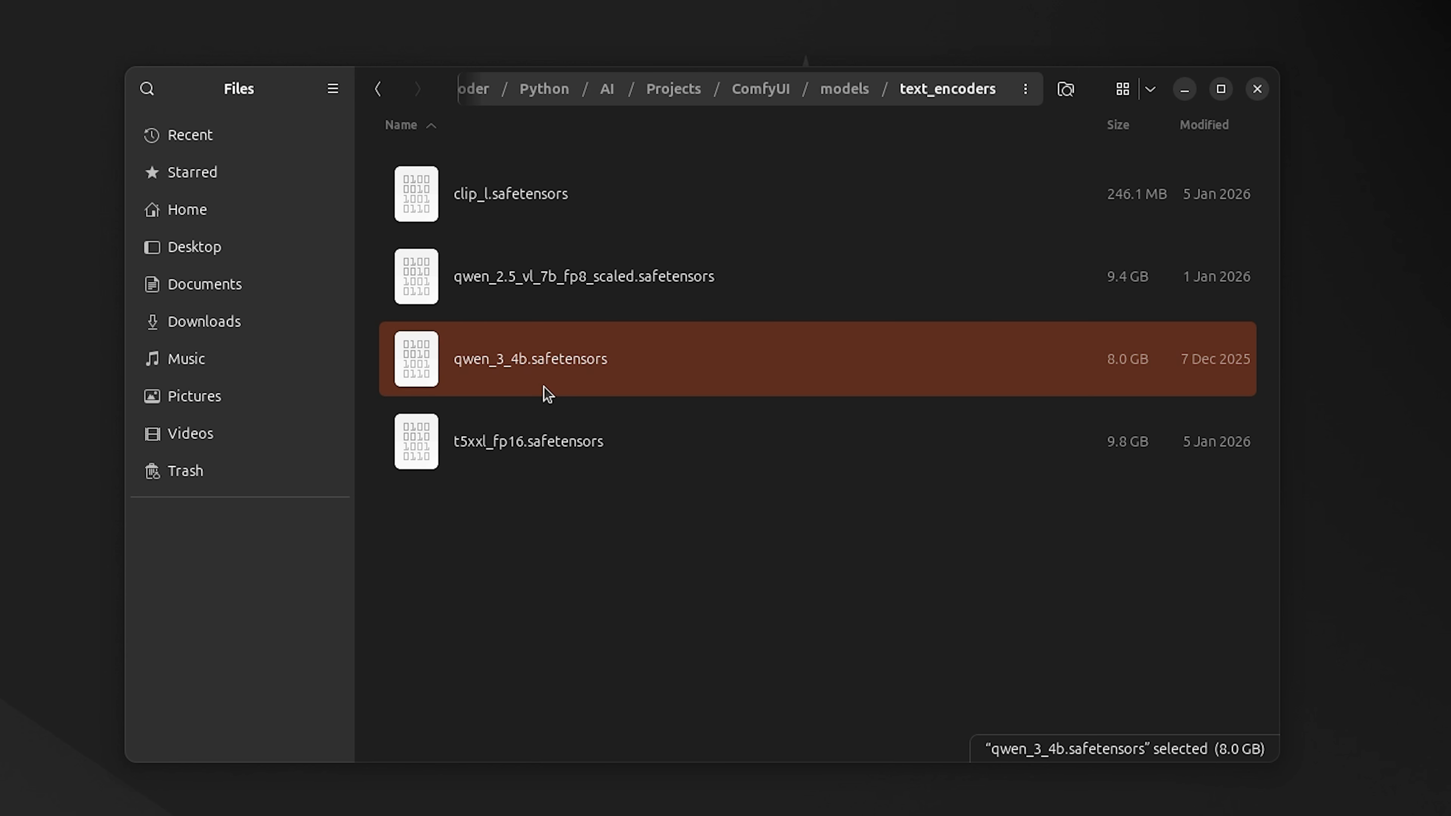
Step: Locate ae.safetensors in ComfyUI's models/vae folder
key("alt+Left")
double_click(587, 593)
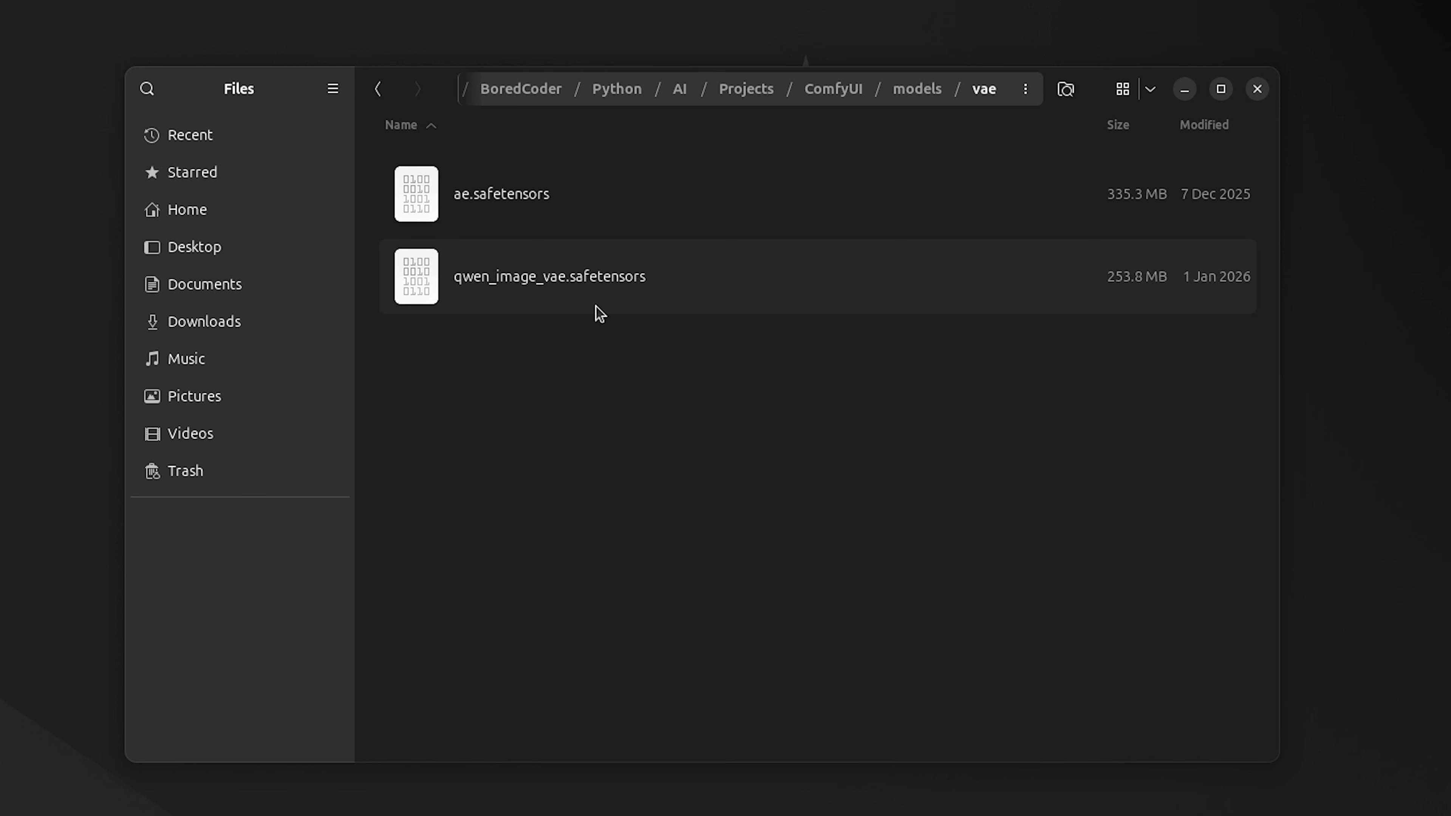
left_click(612, 203)
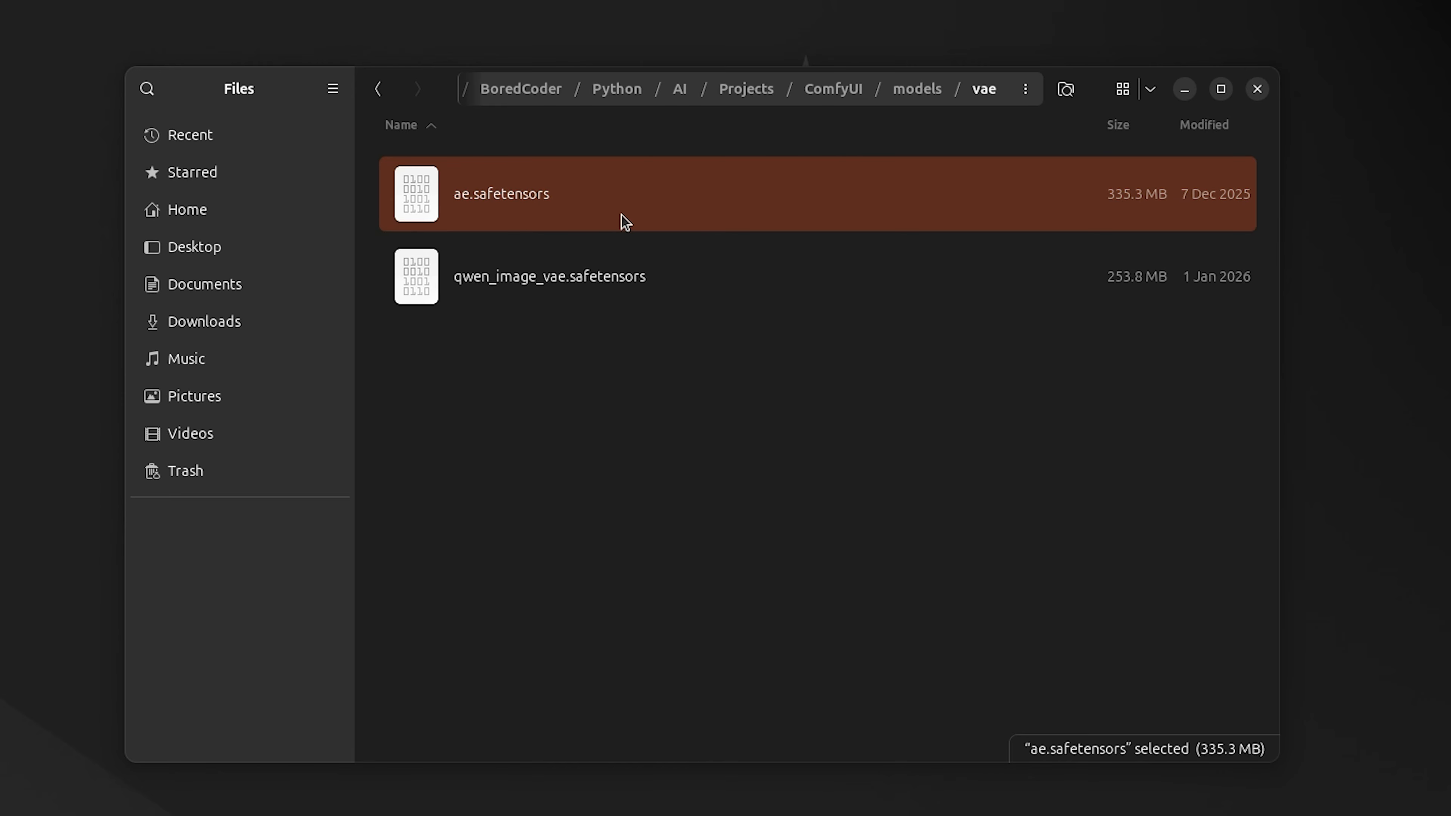
Step: Locate skin texture v2.1.safetensors in the zimage subfolder of ComfyUI's models/loras folder
left_click(928, 94)
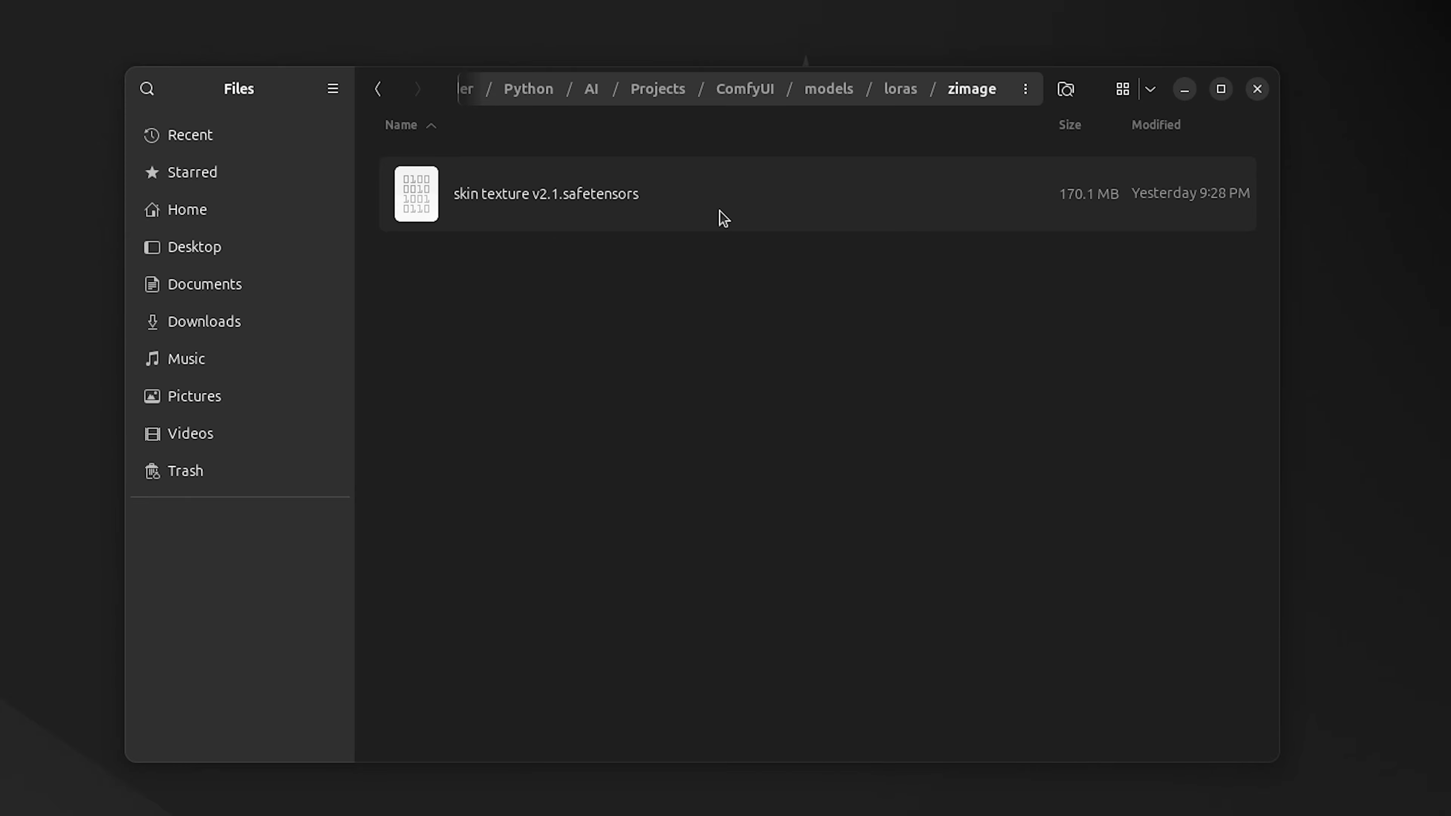
left_click(720, 209)
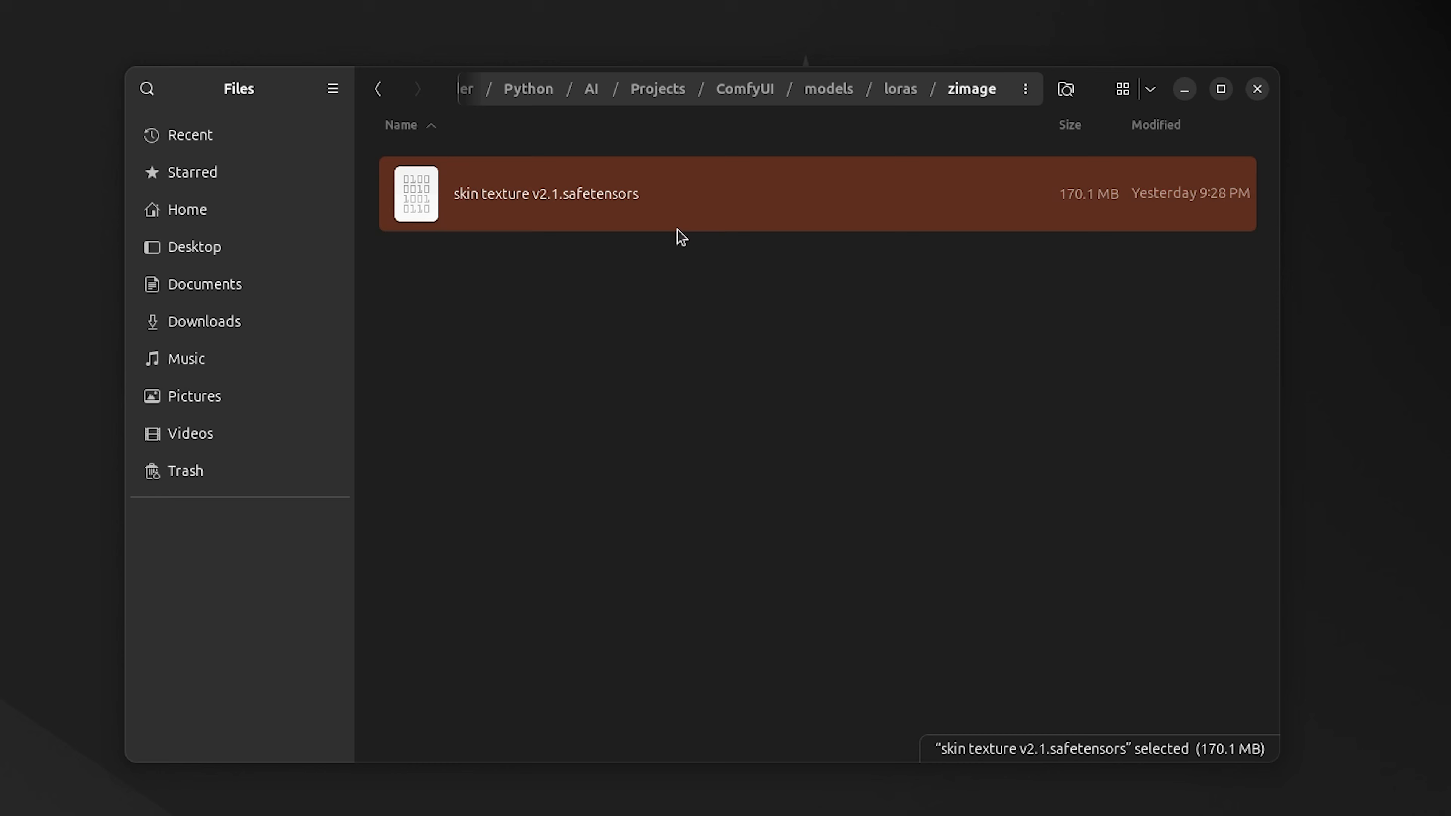
left_click(694, 271)
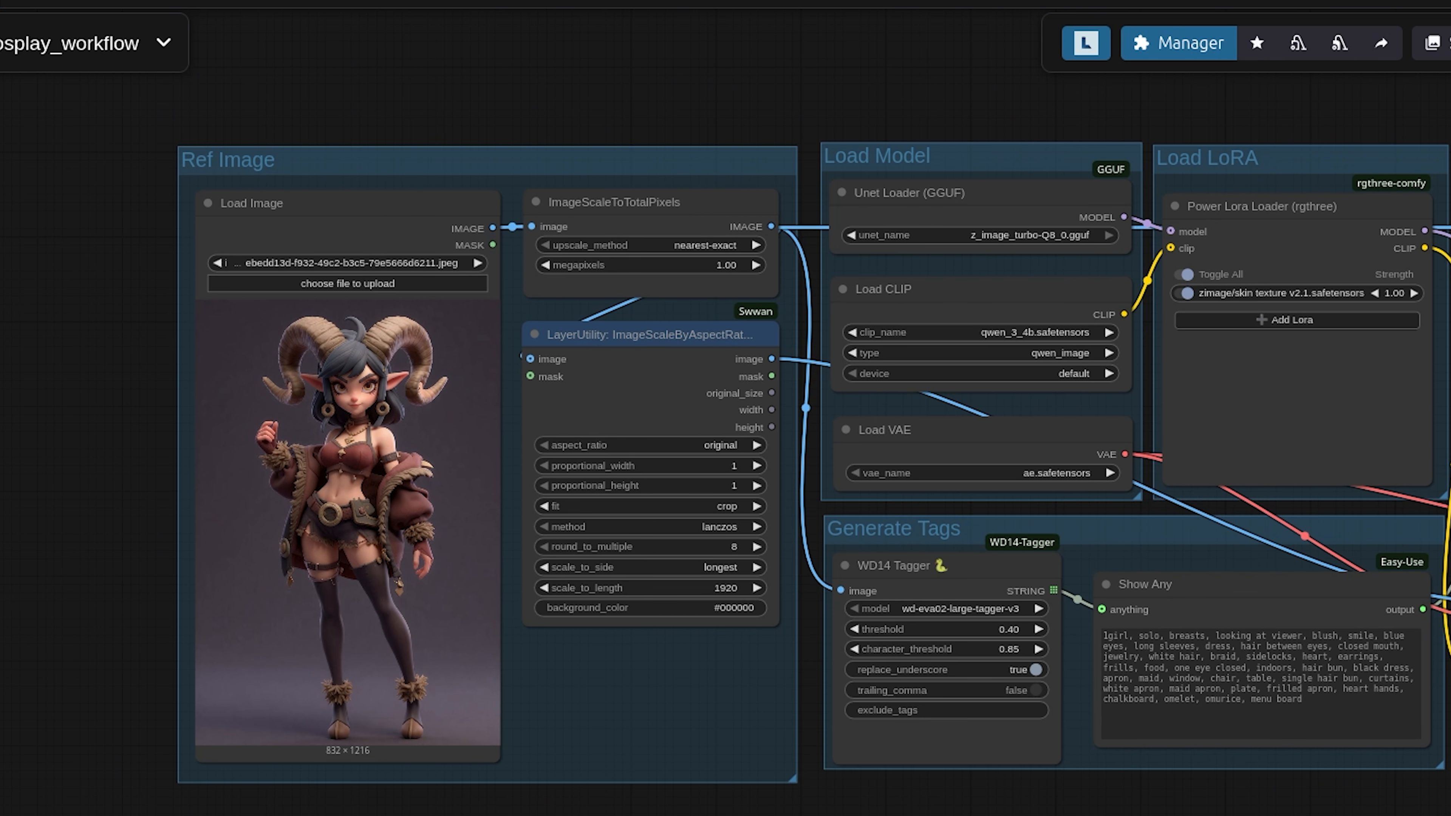
Step: In ComfyUI, examine the anime_to_real_cosplay_workflow node groups from Ref Image through model loading, prompt, generation and output to Upscale
left_click_drag(812, 686, 362, 689)
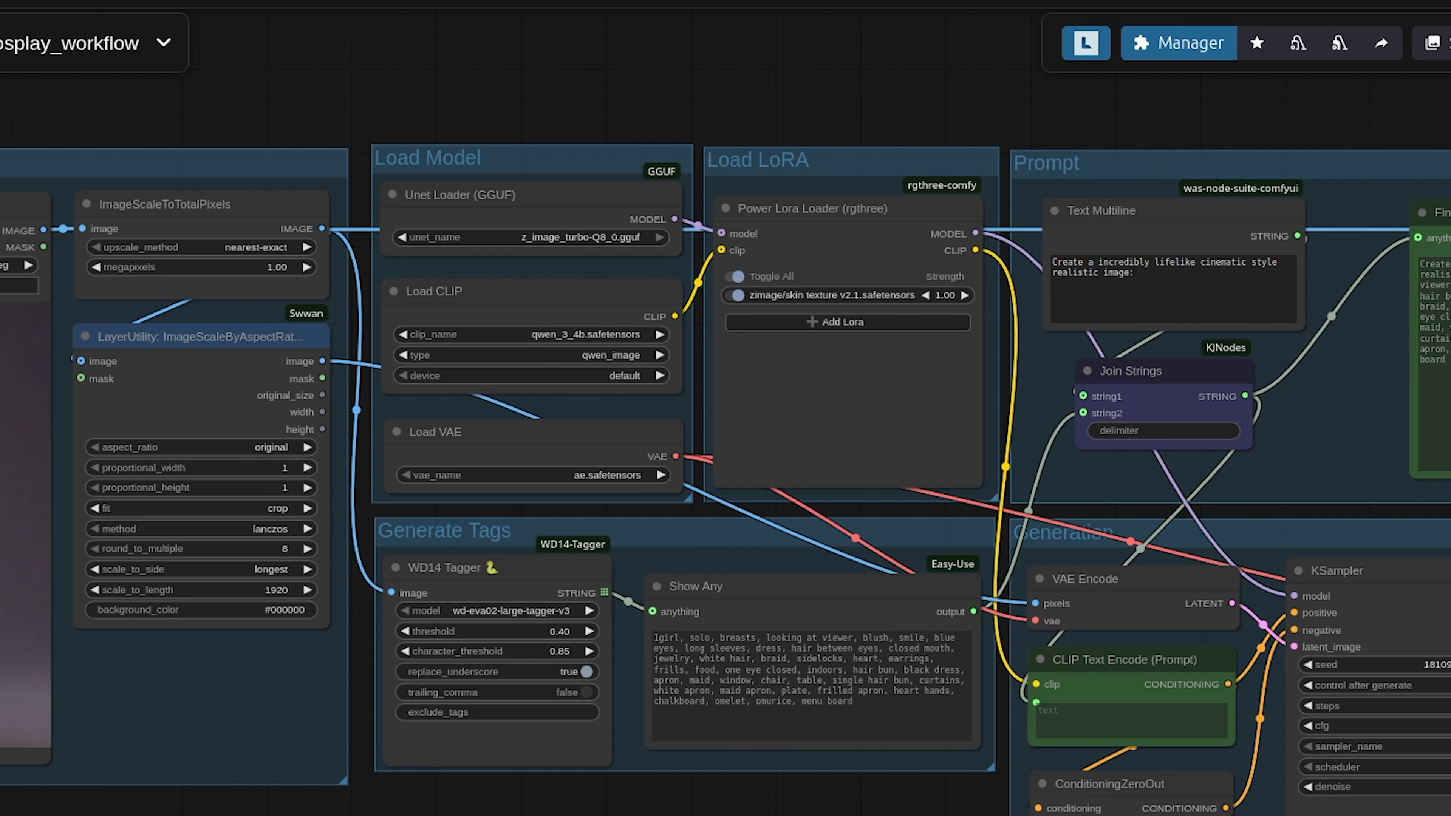
scroll(1000, 646, "up", 1)
left_click_drag(999, 646, 373, 648)
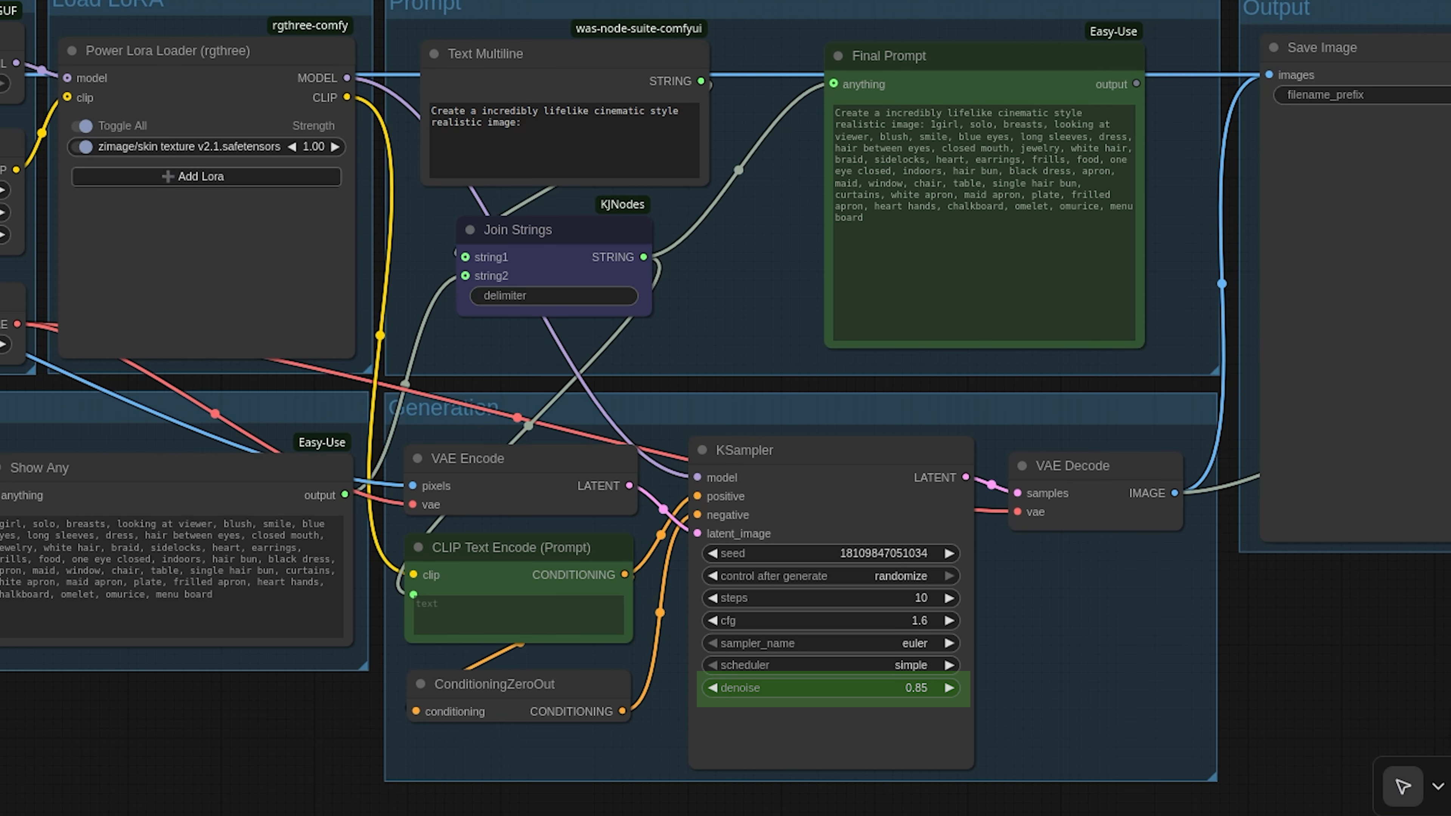
left_click_drag(1331, 674, 527, 681)
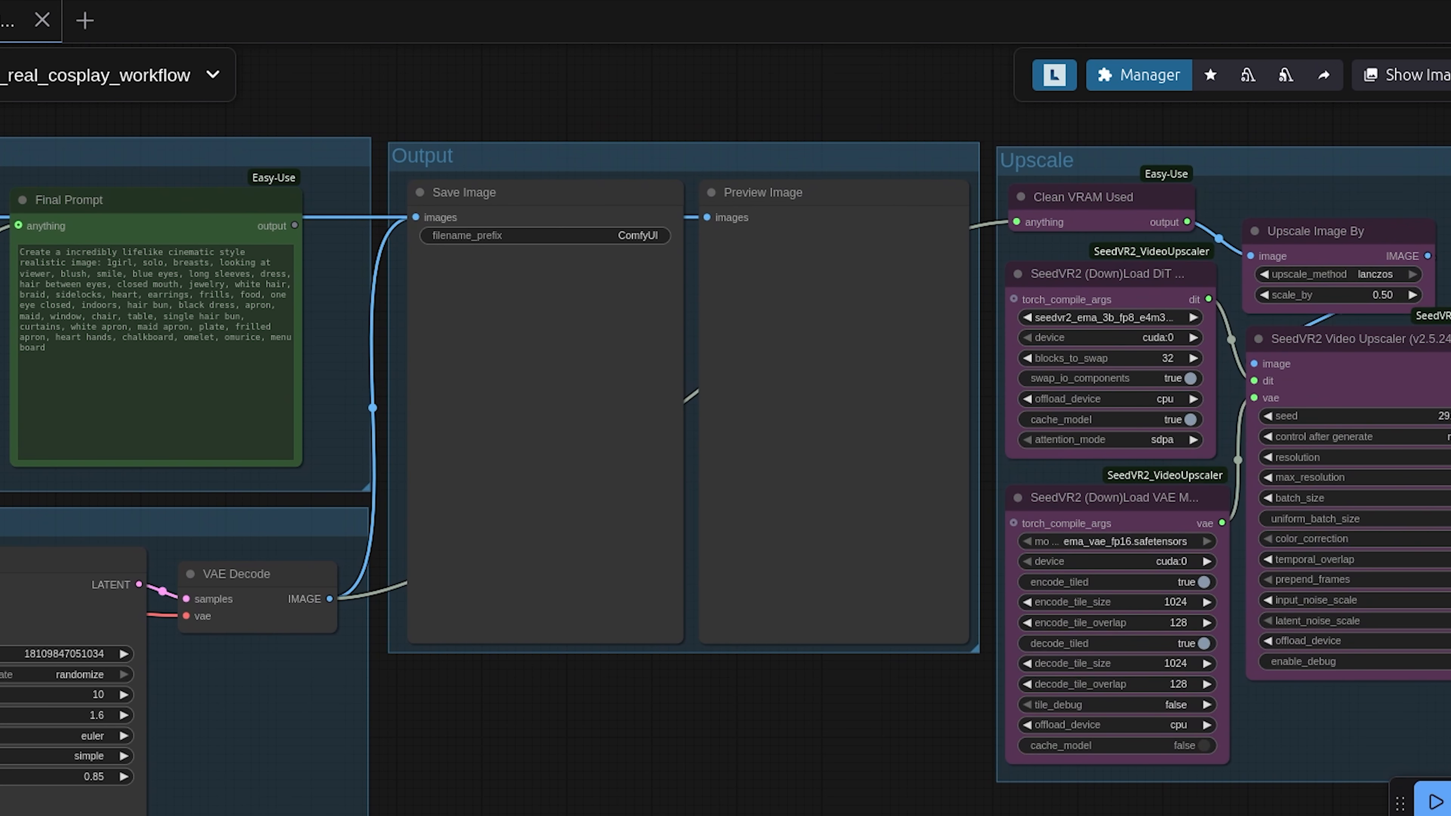
left_click_drag(914, 720, 342, 706)
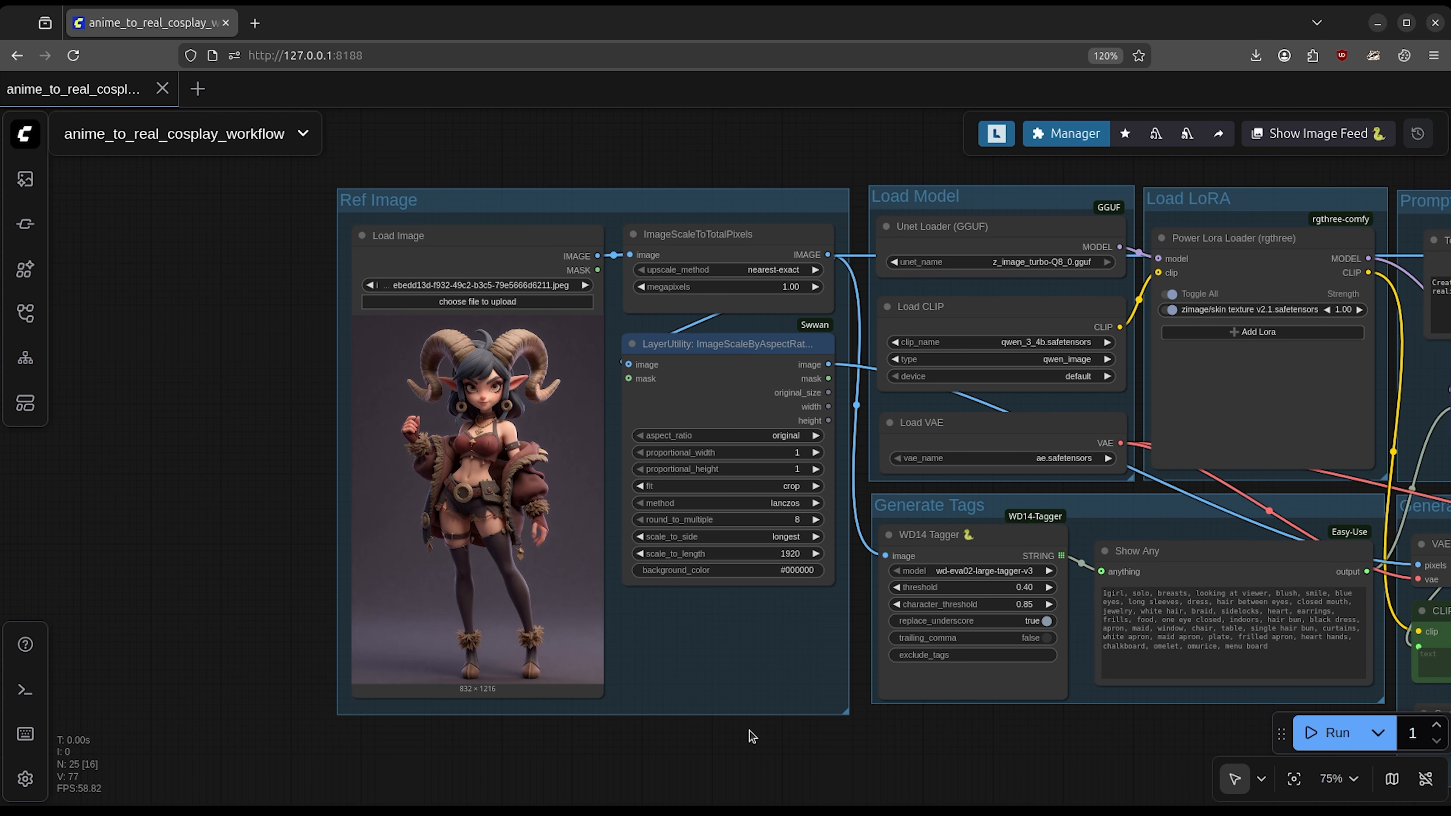
Step: Run the anime_to_real_cosplay_workflow with 4.jpeg as the reference image
left_click(1325, 733)
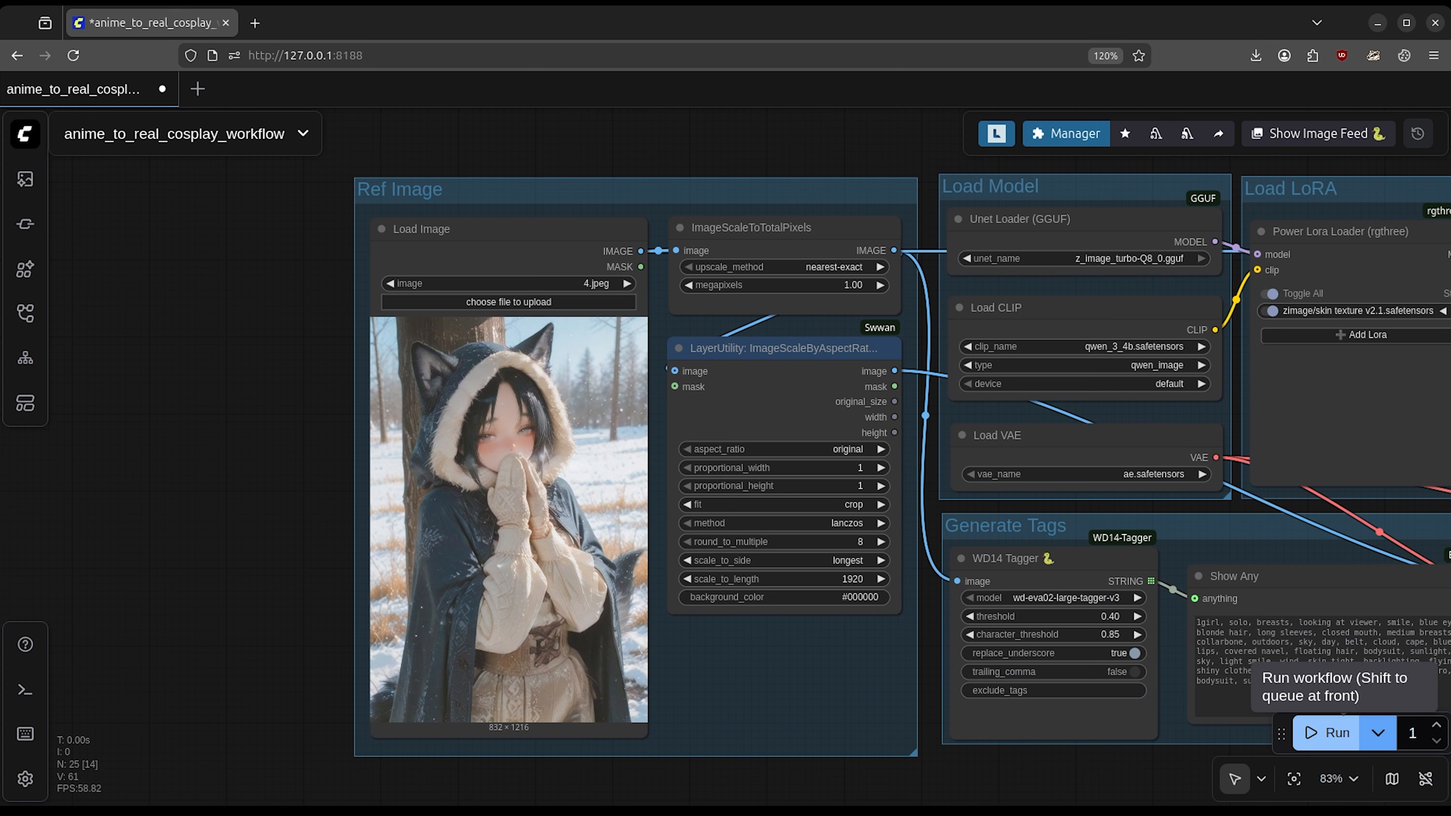
left_click(1327, 732)
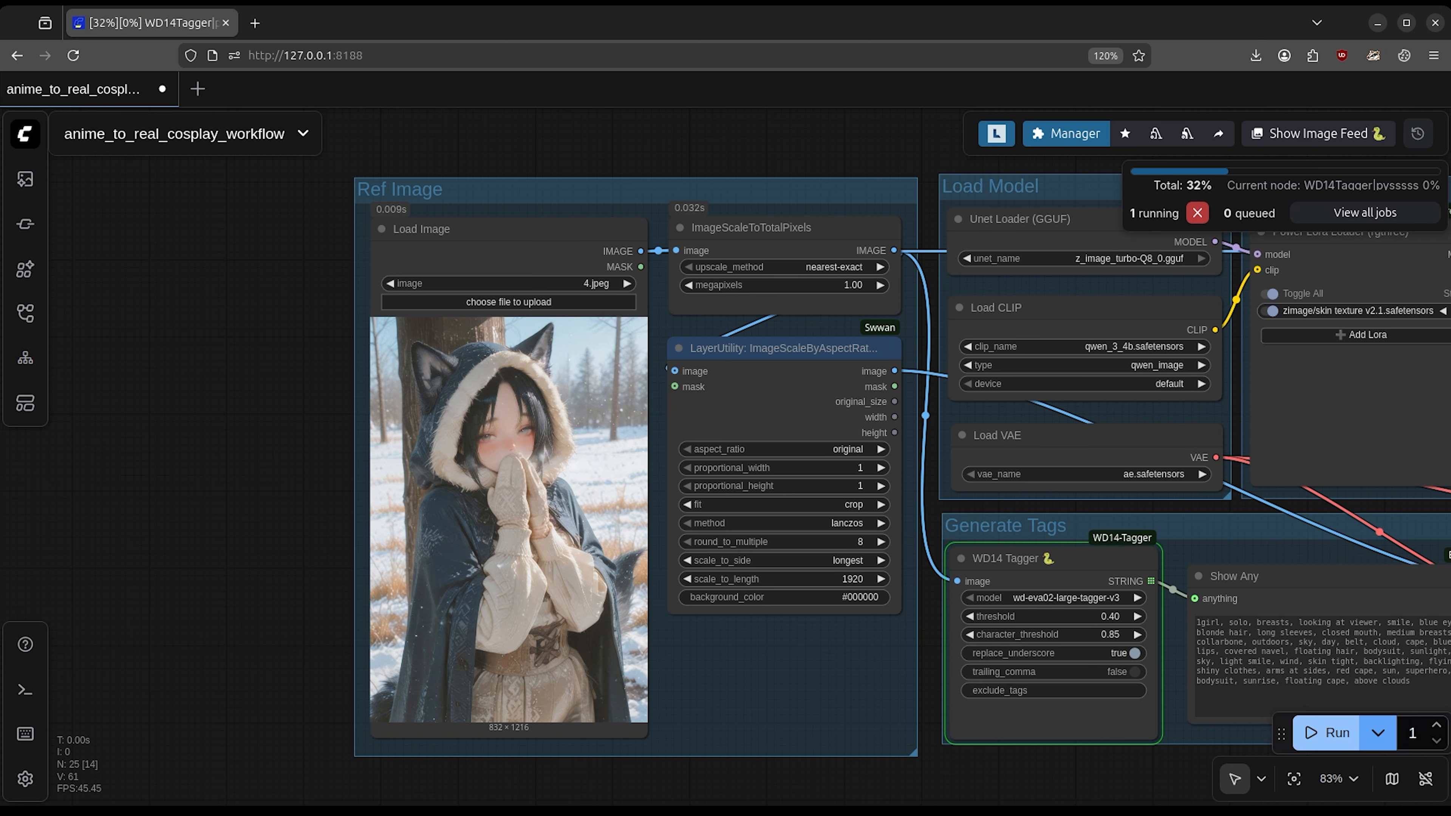